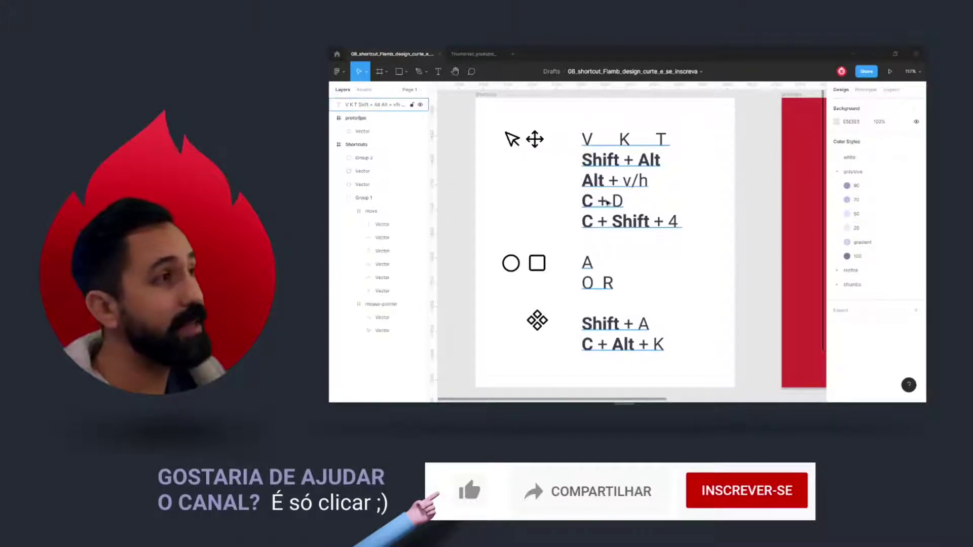
Step: Select the shortcut-list text layer and open, then dismiss, its context menu
{"action": "left_click", "coordinate": [608, 202]}
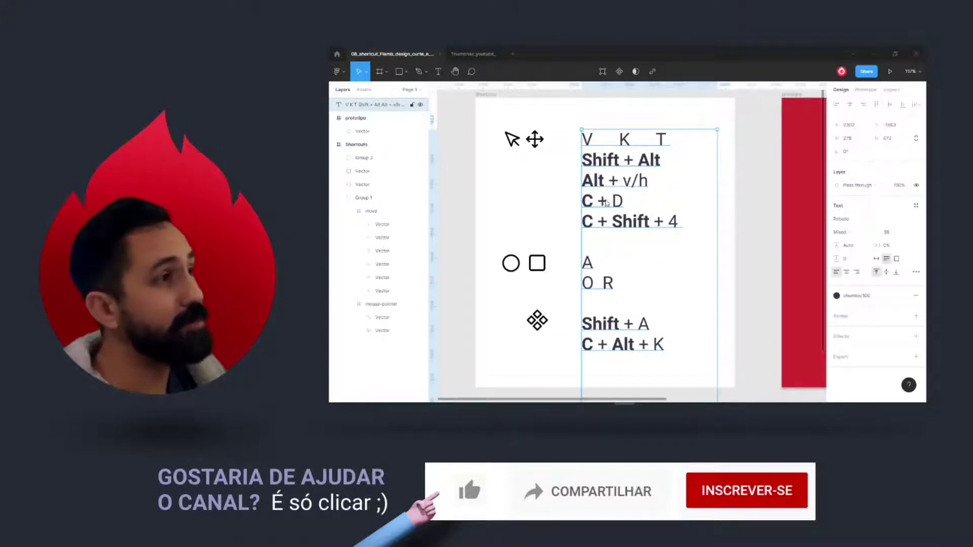
{"action": "right_click", "coordinate": [607, 201]}
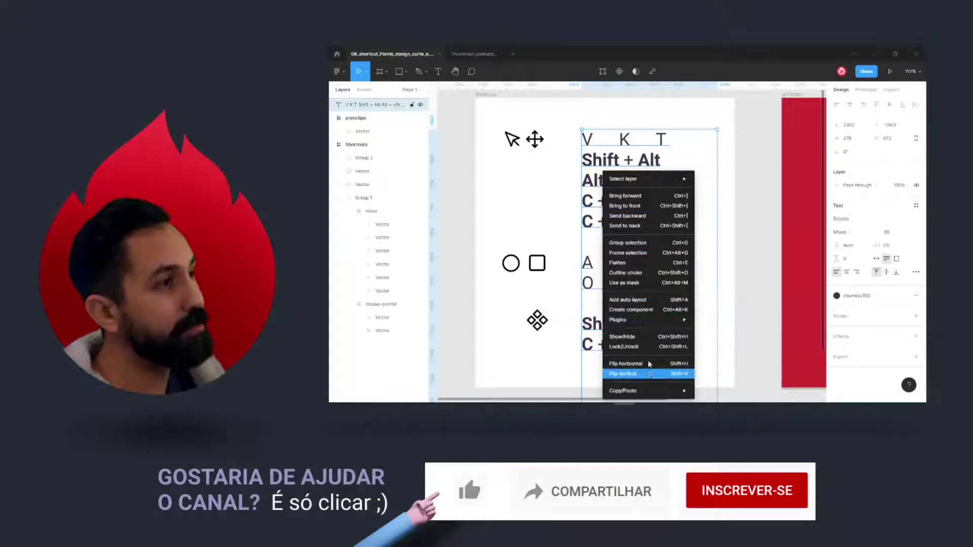
{"action": "mouse_move", "coordinate": [642, 178]}
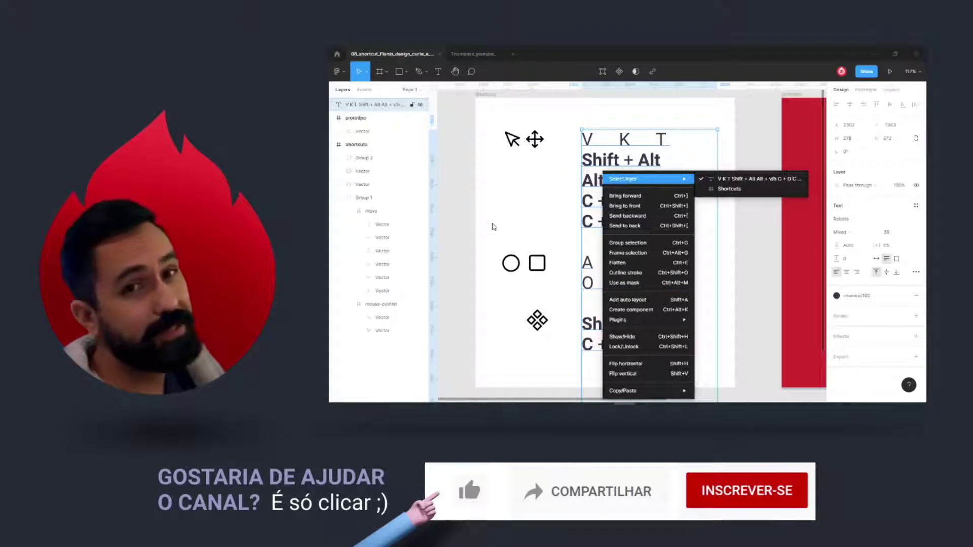
{"action": "left_click", "coordinate": [494, 227]}
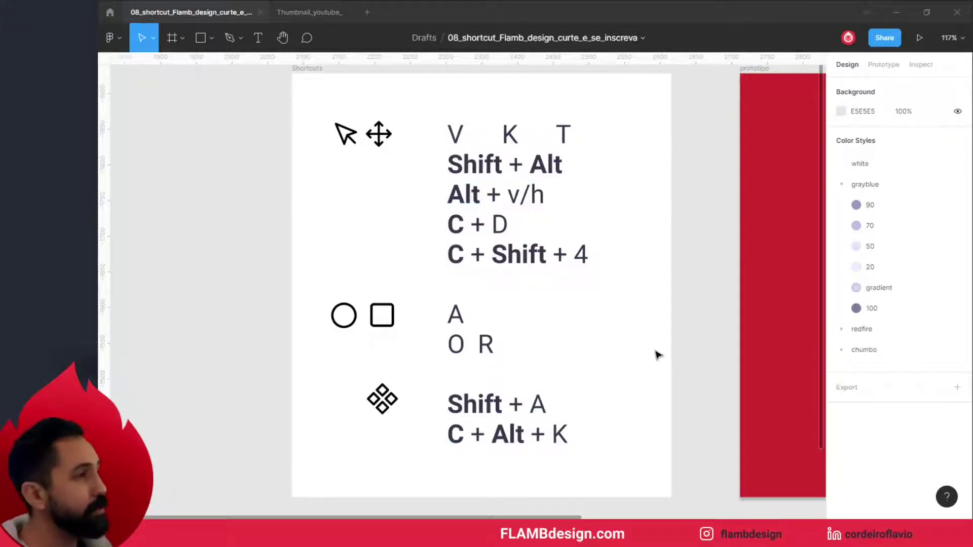
Step: Pan to the red prototipo frame and draw a small grey rectangle inside it
{"action": "scroll", "coordinate": [657, 355], "scroll_direction": "up", "scroll_amount": 1}
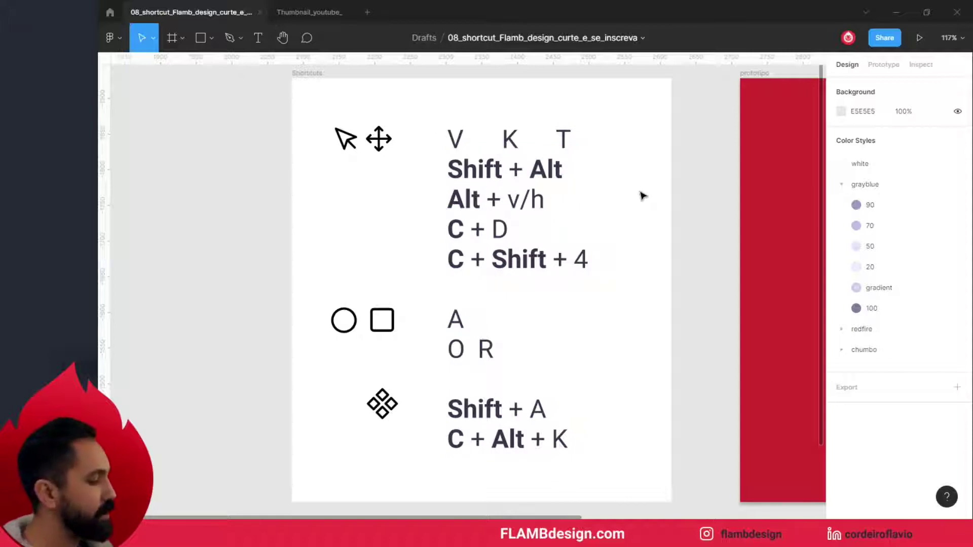
{"action": "left_click_drag", "start_coordinate": [647, 165], "coordinate": [476, 191]}
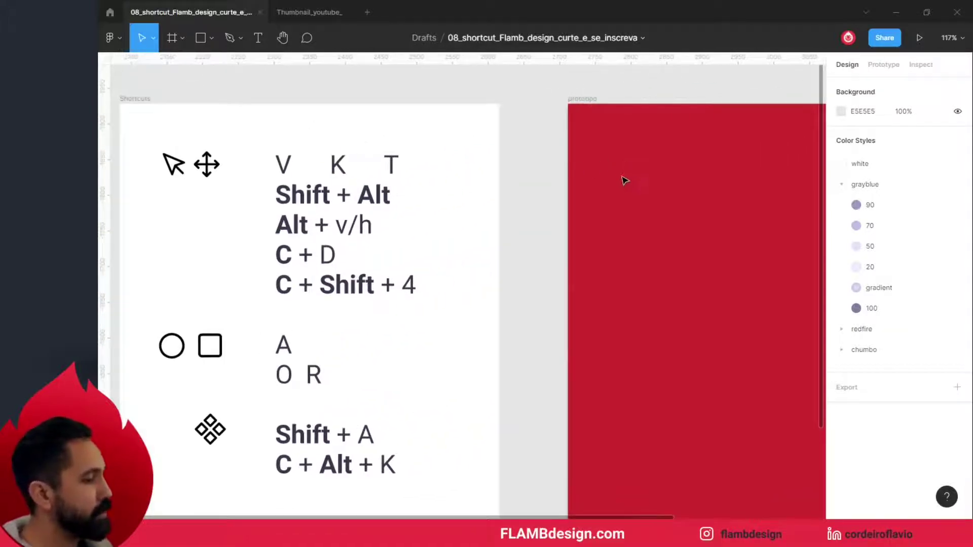
{"action": "key", "text": "t"}
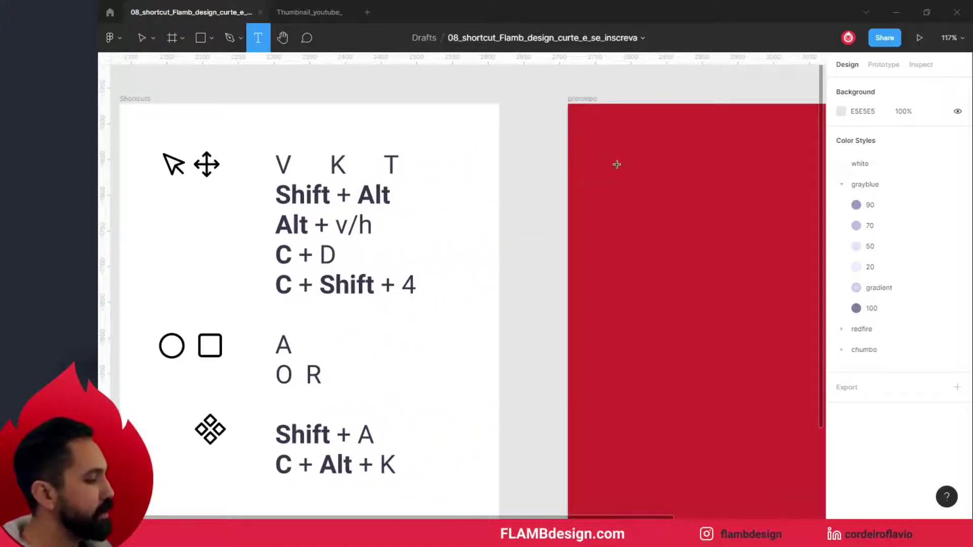
{"action": "key", "text": "v"}
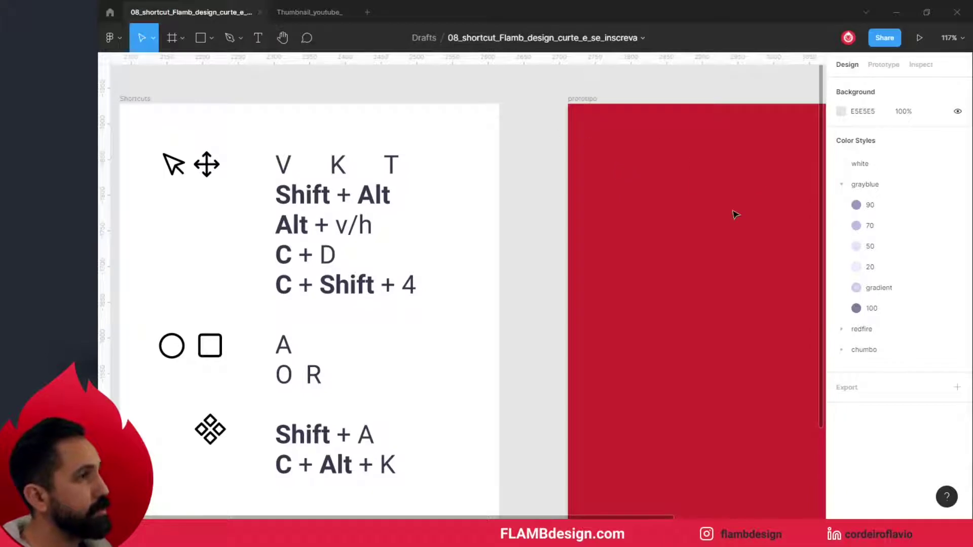
{"action": "key", "text": "r"}
{"action": "mouse_move", "coordinate": [652, 204]}
{"action": "left_mouse_down"}
{"action": "mouse_move", "coordinate": [709, 256]}
{"action": "mouse_move", "coordinate": [666, 187]}
{"action": "left_mouse_up"}
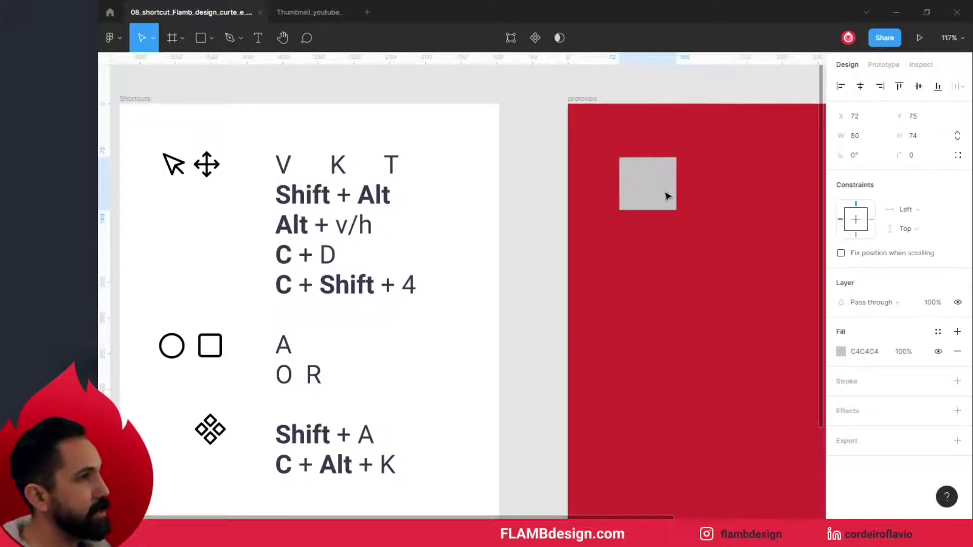
Step: Deselect, reselect and deselect the grey rectangle, then switch to the Text tool
{"action": "left_click", "coordinate": [547, 217]}
{"action": "left_click", "coordinate": [674, 191]}
{"action": "left_click", "coordinate": [608, 285]}
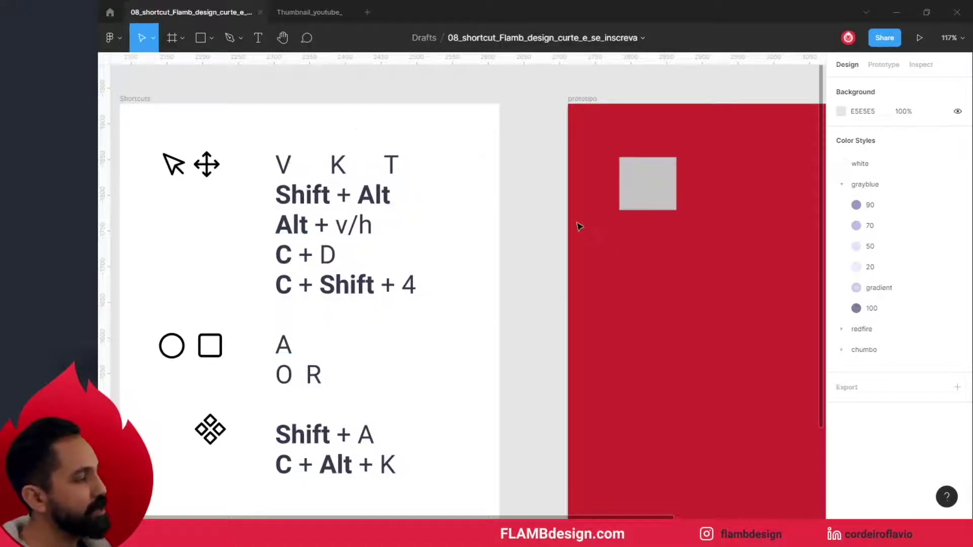
{"action": "key", "text": "t"}
{"action": "left_click", "coordinate": [704, 274]}
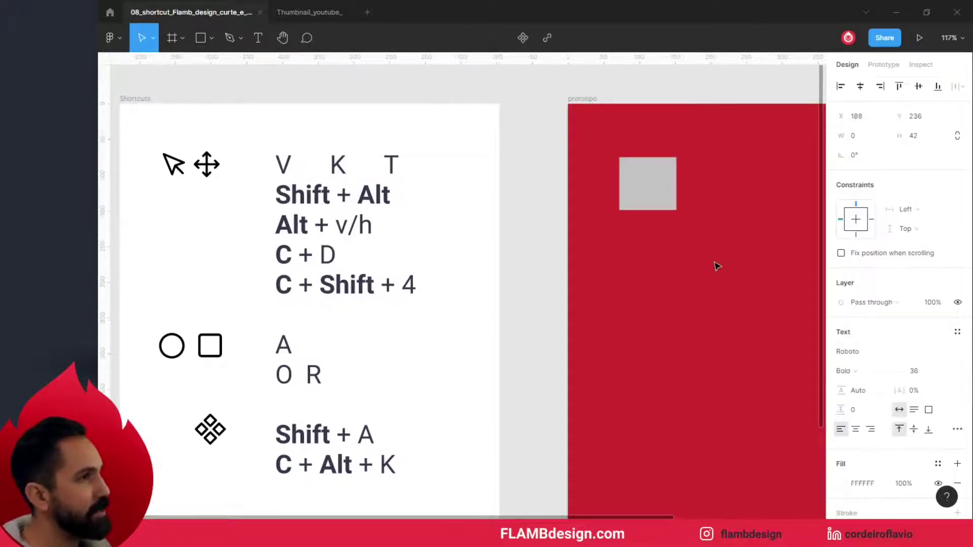
{"action": "type", "text": "V"}
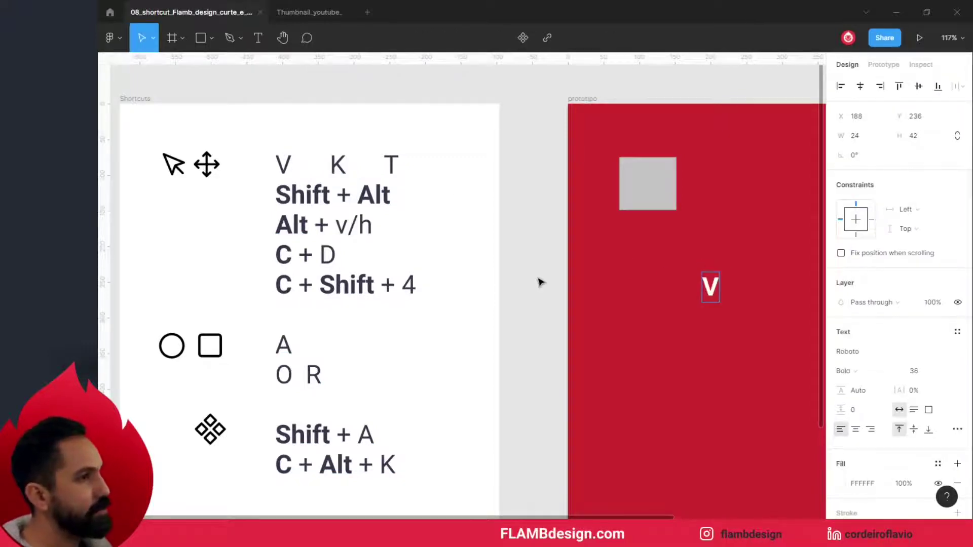
{"action": "key", "text": "Escape"}
{"action": "left_click_drag", "start_coordinate": [720, 264], "coordinate": [720, 365]}
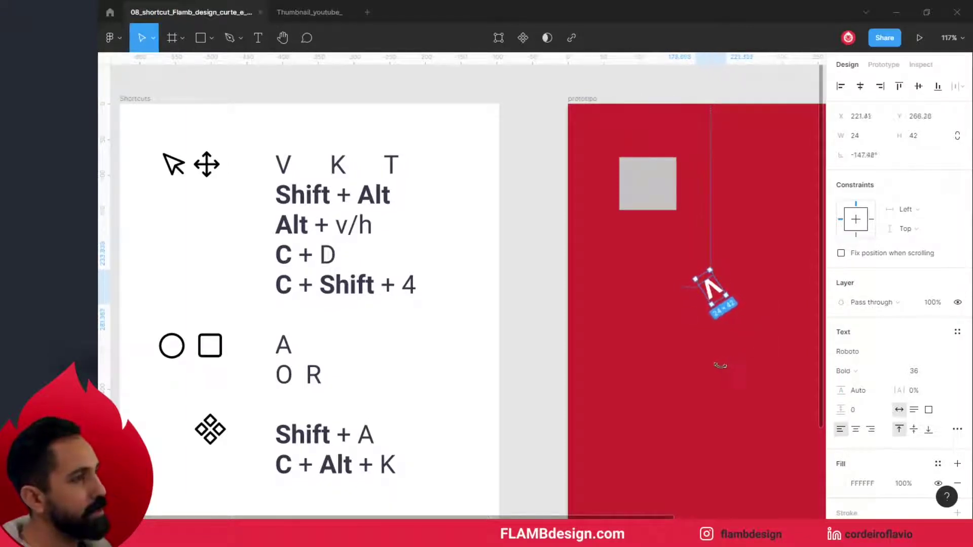
{"action": "left_click", "coordinate": [581, 269]}
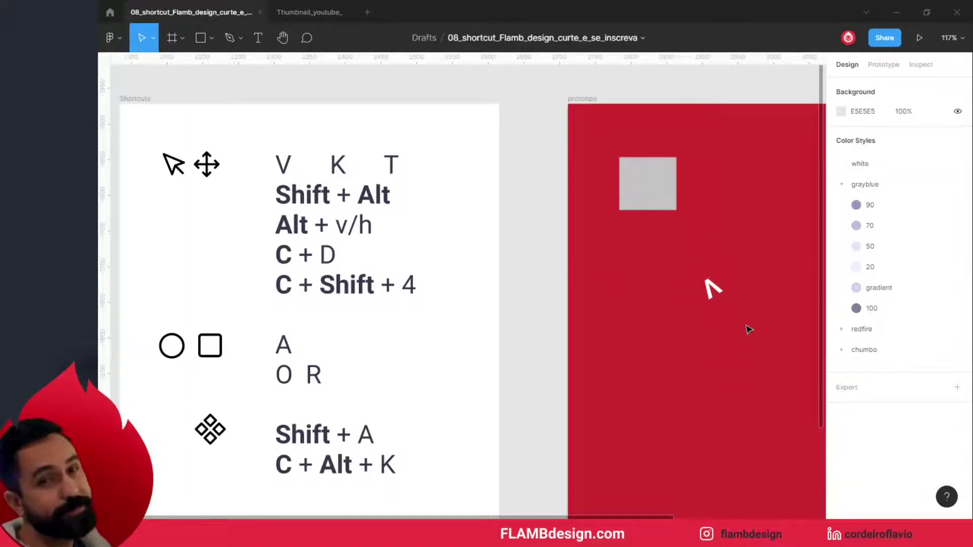
{"action": "left_click", "coordinate": [709, 286]}
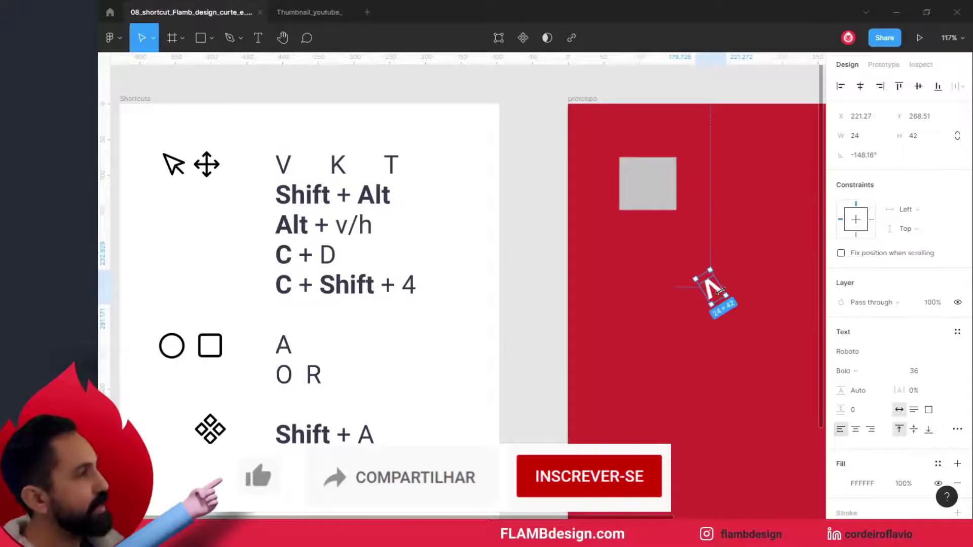
{"action": "key", "text": "Delete"}
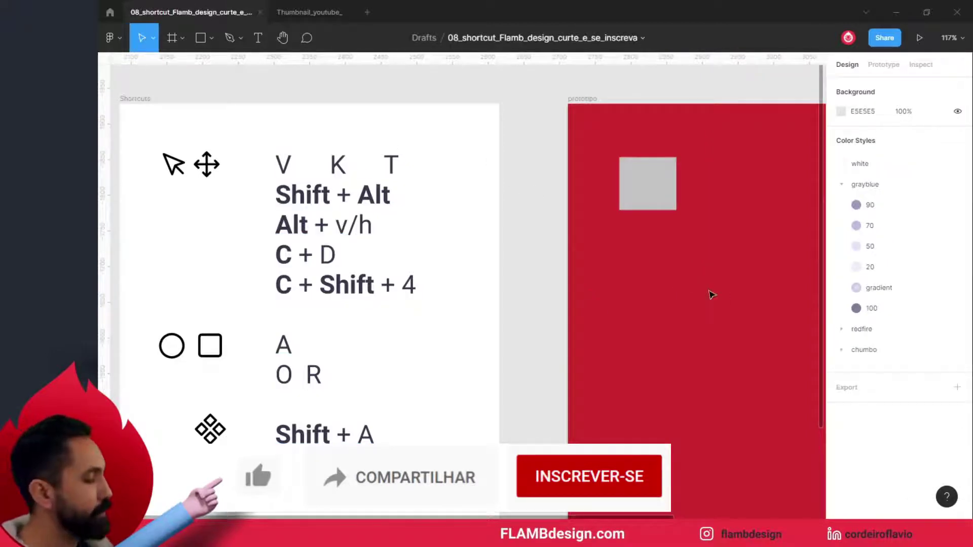
Step: Keep Move mode and enlarge the grey square by its corner to about 245 × 252
{"action": "left_click", "coordinate": [153, 38]}
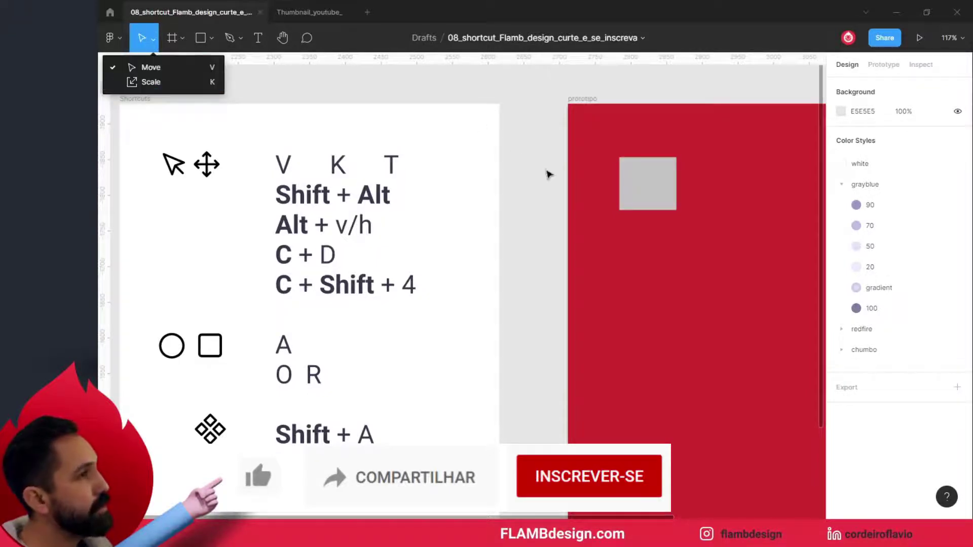
{"action": "left_click", "coordinate": [644, 189]}
{"action": "left_click_drag", "start_coordinate": [714, 254], "coordinate": [489, 294]}
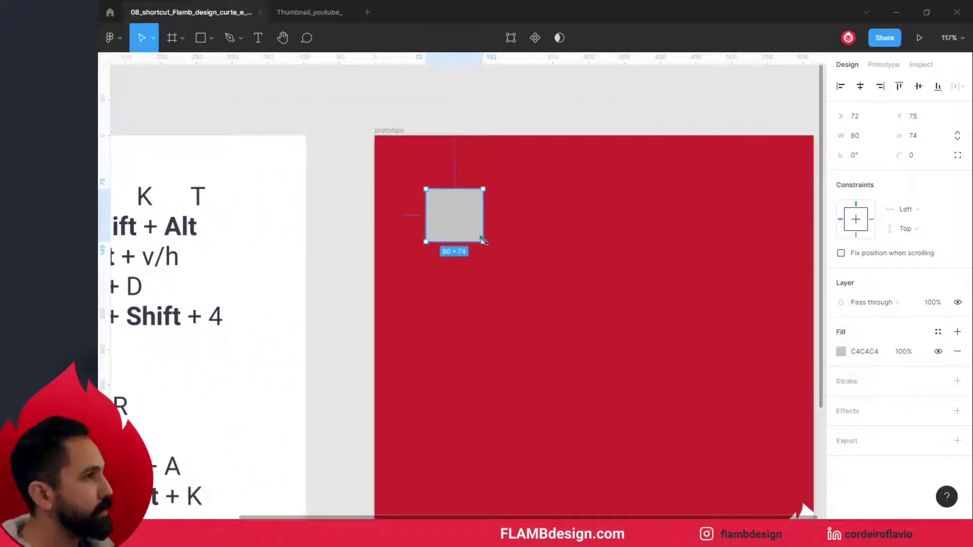
{"action": "left_click_drag", "start_coordinate": [484, 242], "coordinate": [600, 370]}
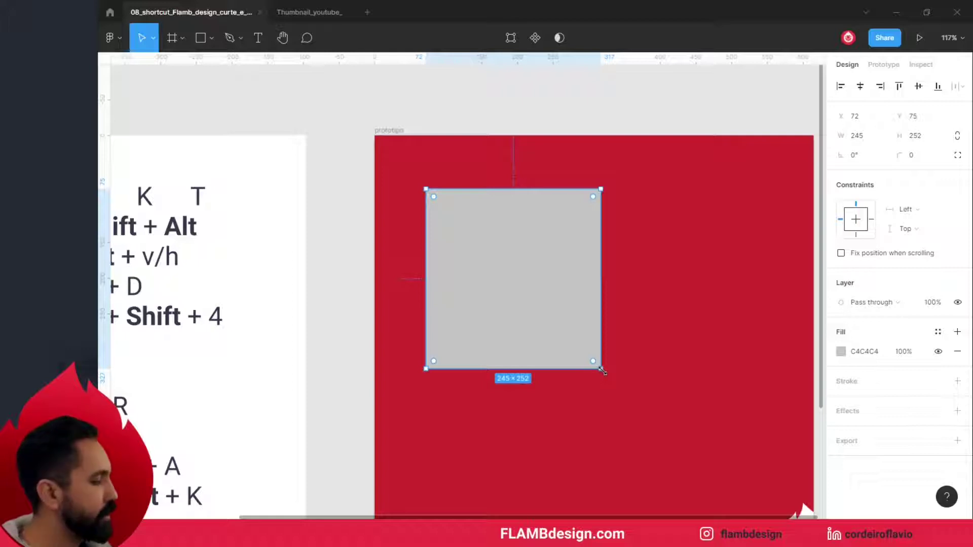
{"action": "mouse_move", "coordinate": [604, 371]}
{"action": "left_mouse_down"}
{"action": "mouse_move", "coordinate": [663, 299]}
{"action": "mouse_move", "coordinate": [604, 345]}
{"action": "mouse_move", "coordinate": [698, 309]}
{"action": "mouse_move", "coordinate": [608, 452]}
{"action": "mouse_move", "coordinate": [606, 387]}
{"action": "mouse_move", "coordinate": [616, 370]}
{"action": "left_mouse_up"}
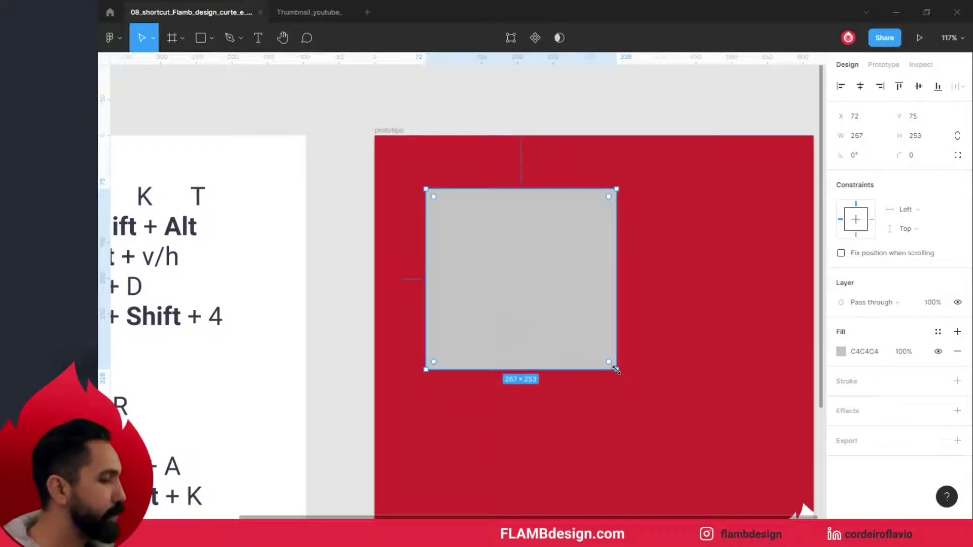
Step: Scale the grey square with K, then shrink it back to about 198 × 187
{"action": "key", "text": "k"}
{"action": "mouse_move", "coordinate": [617, 371]}
{"action": "left_mouse_down"}
{"action": "mouse_move", "coordinate": [627, 432]}
{"action": "mouse_move", "coordinate": [611, 359]}
{"action": "mouse_move", "coordinate": [615, 370]}
{"action": "left_mouse_up"}
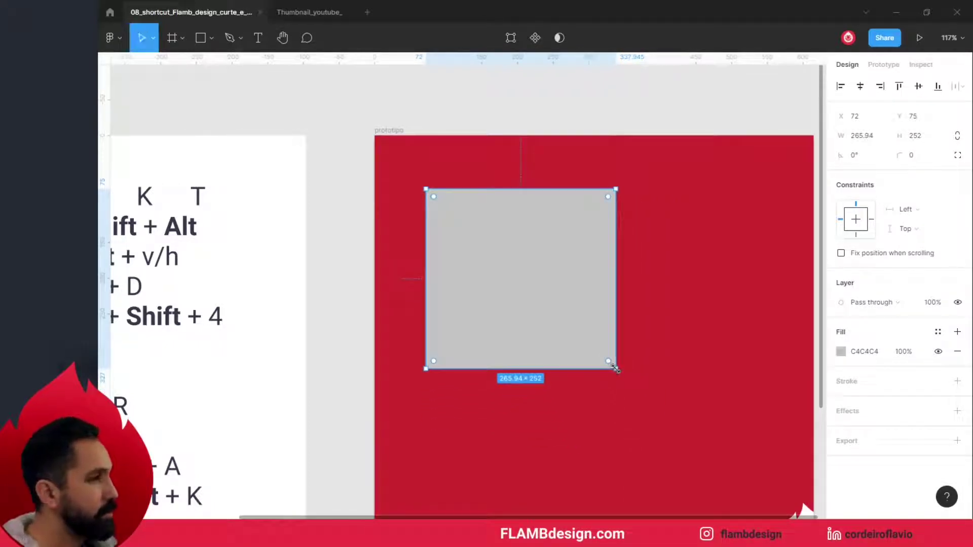
{"action": "left_click", "coordinate": [640, 323]}
{"action": "left_click", "coordinate": [563, 259]}
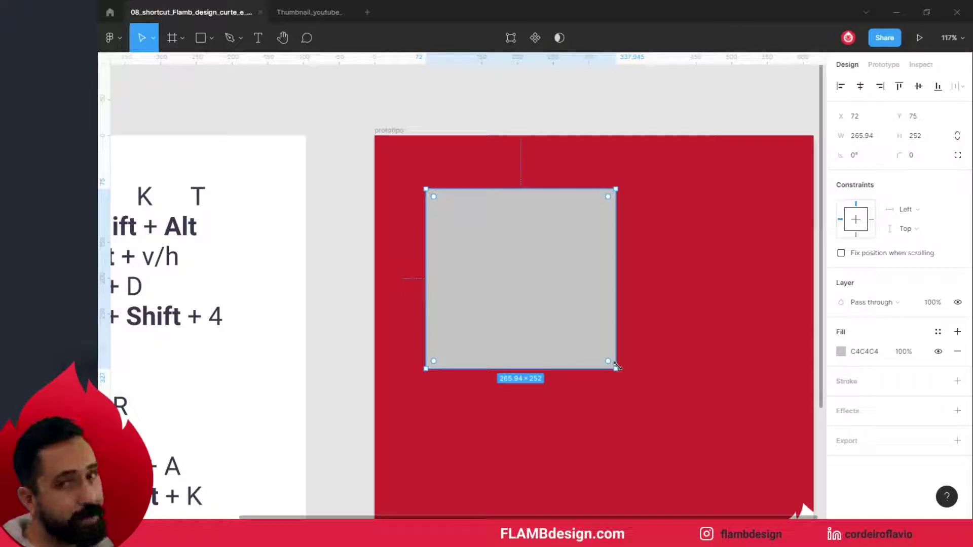
{"action": "mouse_move", "coordinate": [615, 366]}
{"action": "left_mouse_down"}
{"action": "mouse_move", "coordinate": [619, 352]}
{"action": "mouse_move", "coordinate": [647, 404]}
{"action": "mouse_move", "coordinate": [599, 350]}
{"action": "left_mouse_up"}
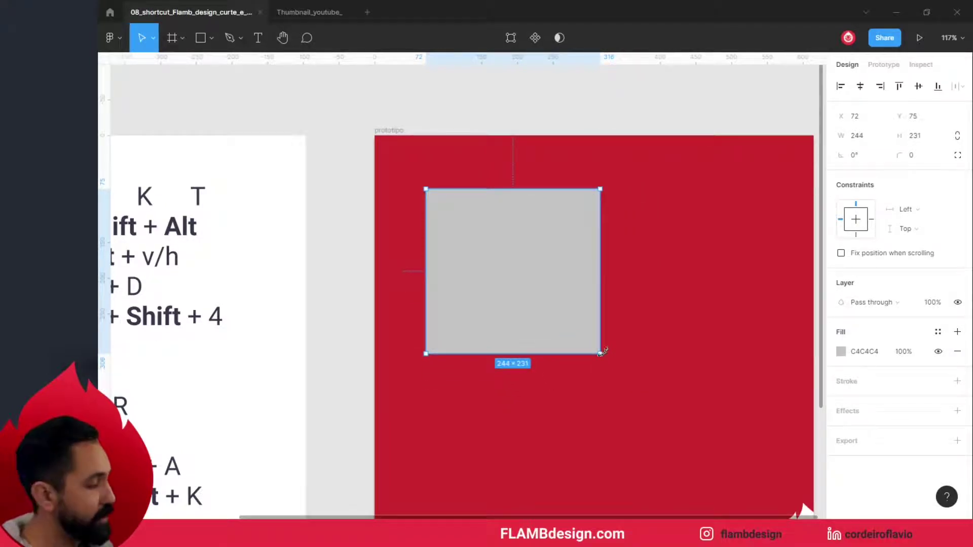
{"action": "mouse_move", "coordinate": [601, 355]}
{"action": "left_mouse_down"}
{"action": "mouse_move", "coordinate": [646, 403]}
{"action": "mouse_move", "coordinate": [564, 322]}
{"action": "left_mouse_up"}
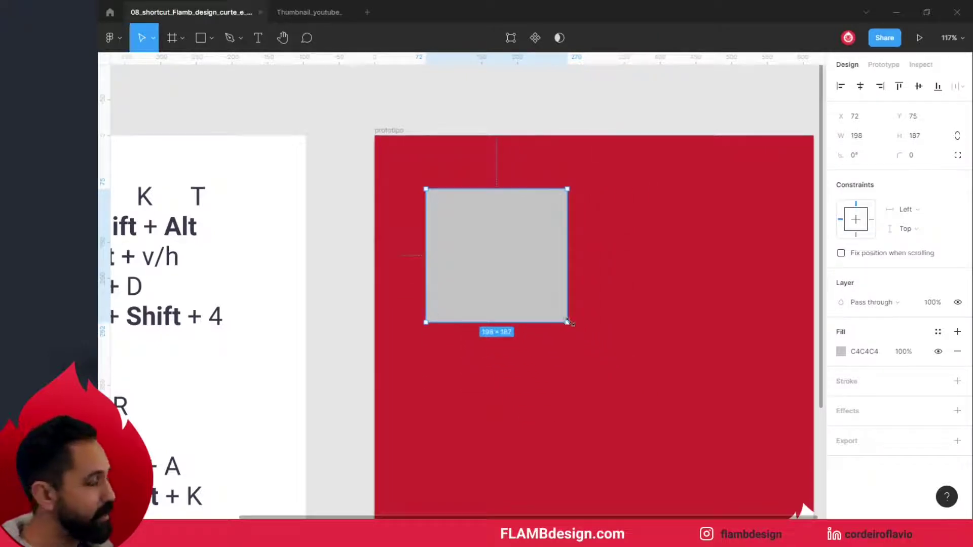
{"action": "left_click", "coordinate": [628, 345]}
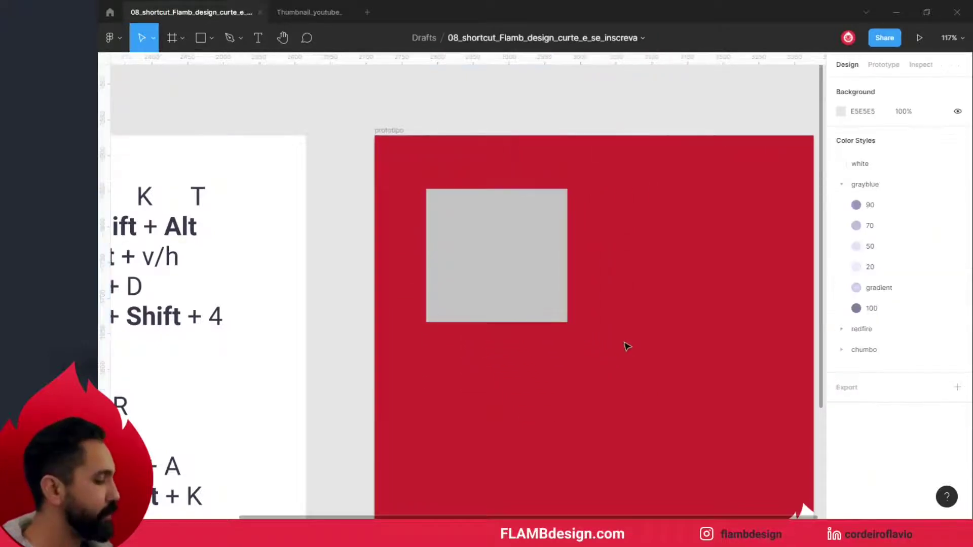
Step: Nudge the grey rectangle right and down, and add text FAFSAFFSF inside it
{"action": "left_click", "coordinate": [560, 247]}
{"action": "mouse_move", "coordinate": [530, 239]}
{"action": "left_mouse_down"}
{"action": "mouse_move", "coordinate": [550, 262]}
{"action": "mouse_move", "coordinate": [514, 284]}
{"action": "mouse_move", "coordinate": [551, 298]}
{"action": "left_mouse_up"}
{"action": "key", "text": "t"}
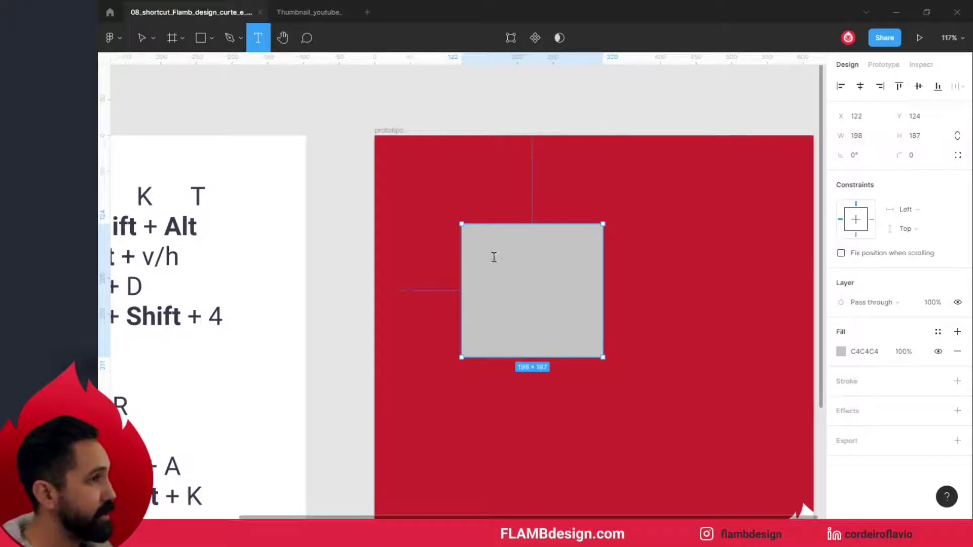
{"action": "left_click", "coordinate": [494, 257]}
{"action": "type", "text": "FAFS"}
{"action": "key", "text": "Escape"}
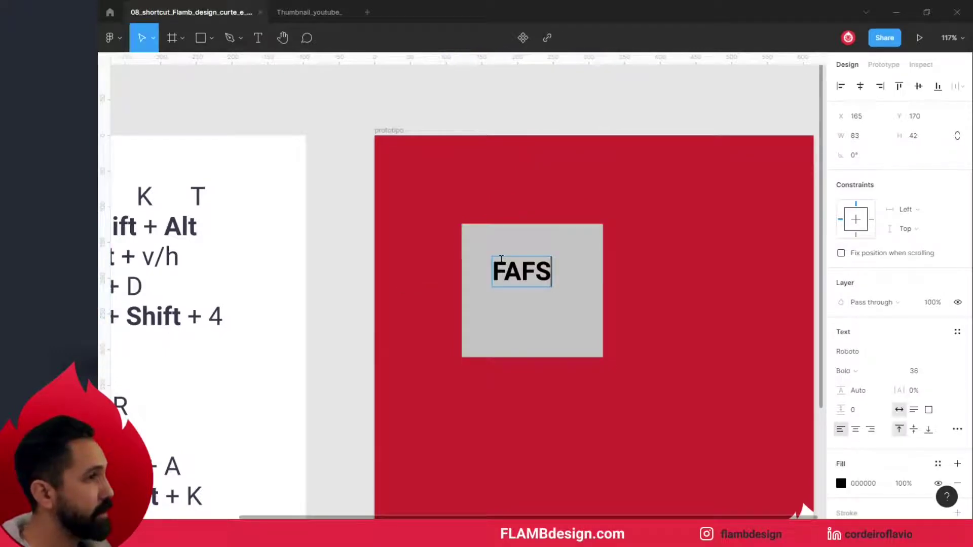
{"action": "type", "text": "AFFSF"}
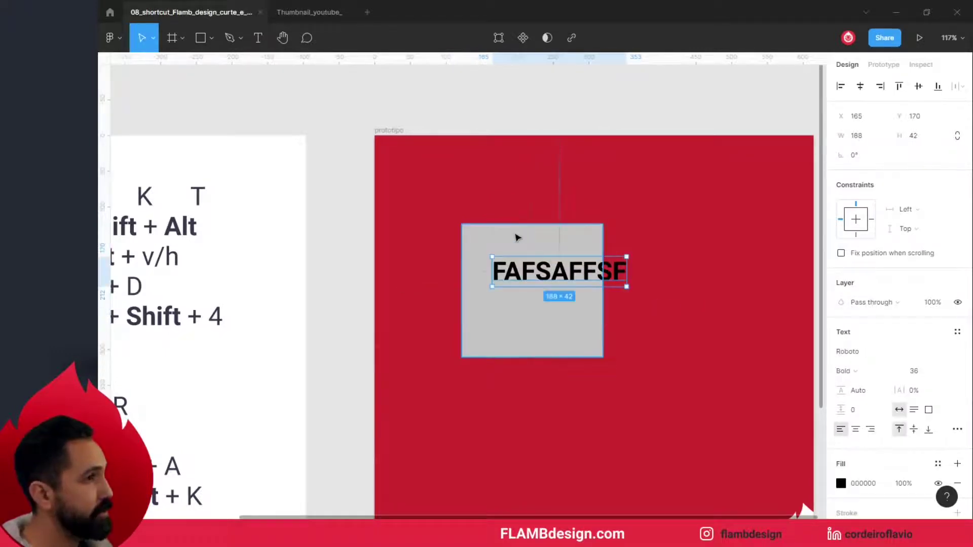
Step: Widen the rectangle to fit the text, then resize both together to about 284 × 191
{"action": "left_click", "coordinate": [515, 237]}
{"action": "left_click_drag", "start_coordinate": [599, 331], "coordinate": [660, 341]}
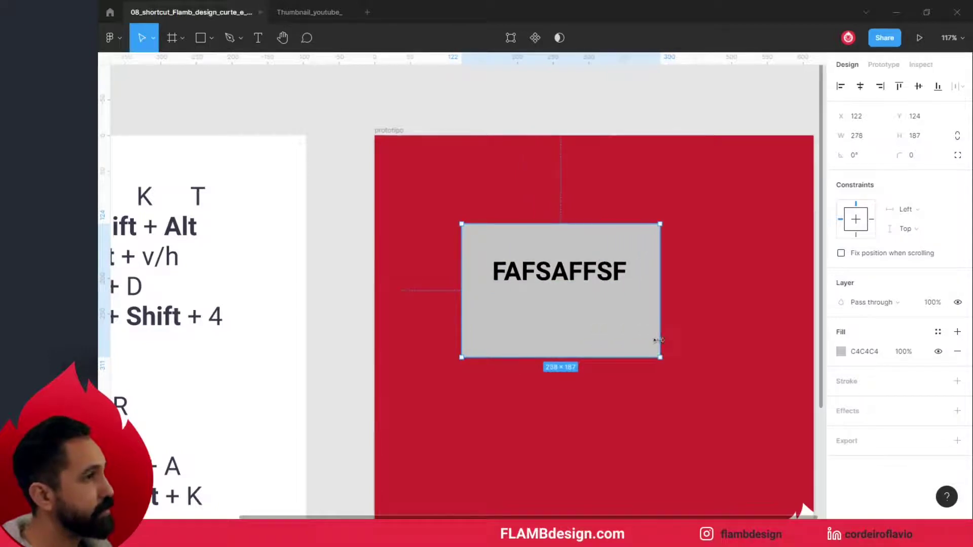
{"action": "left_click", "coordinate": [435, 270]}
{"action": "left_click_drag", "start_coordinate": [439, 205], "coordinate": [679, 382]}
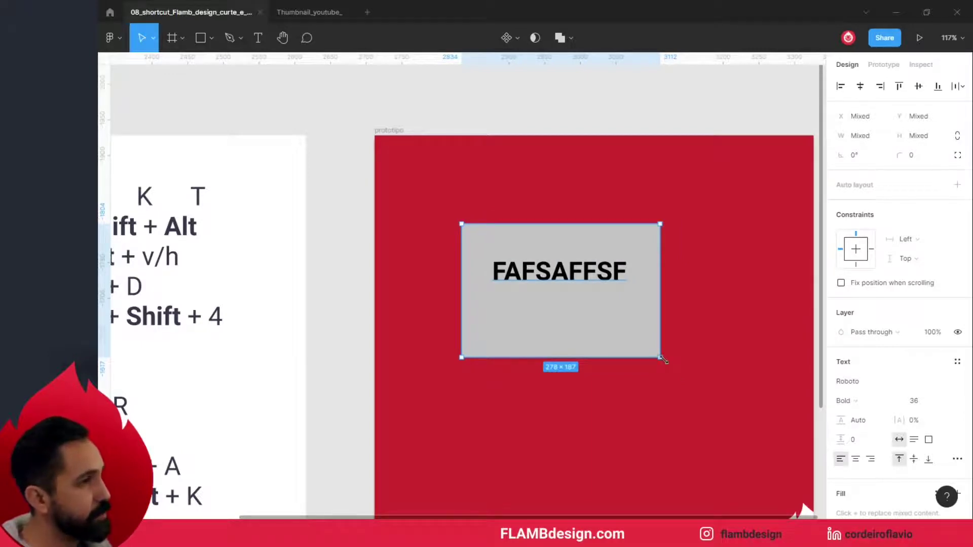
{"action": "left_click_drag", "start_coordinate": [661, 359], "coordinate": [605, 315]}
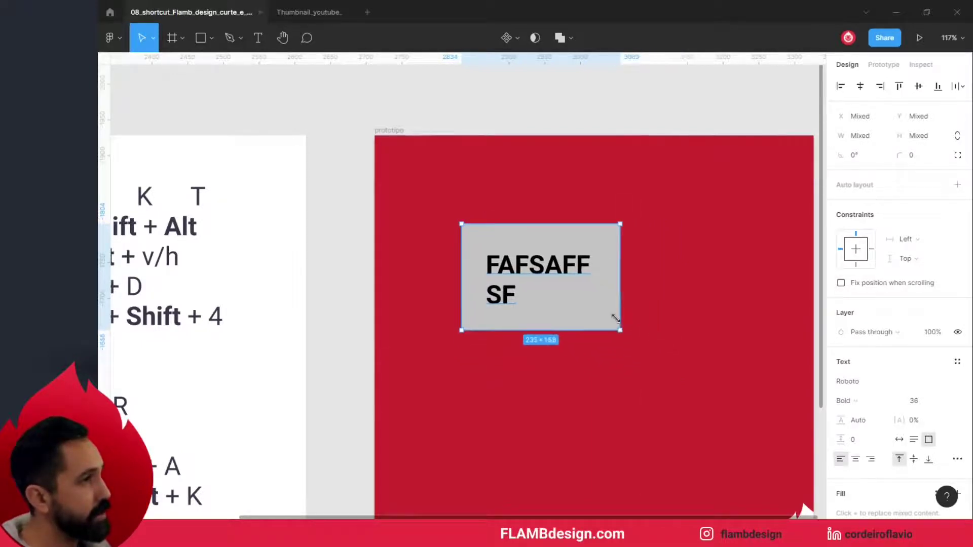
{"action": "mouse_move", "coordinate": [604, 315]}
{"action": "left_mouse_down"}
{"action": "mouse_move", "coordinate": [710, 393]}
{"action": "mouse_move", "coordinate": [644, 343]}
{"action": "mouse_move", "coordinate": [570, 323]}
{"action": "mouse_move", "coordinate": [552, 304]}
{"action": "mouse_move", "coordinate": [594, 351]}
{"action": "mouse_move", "coordinate": [665, 360]}
{"action": "left_mouse_up"}
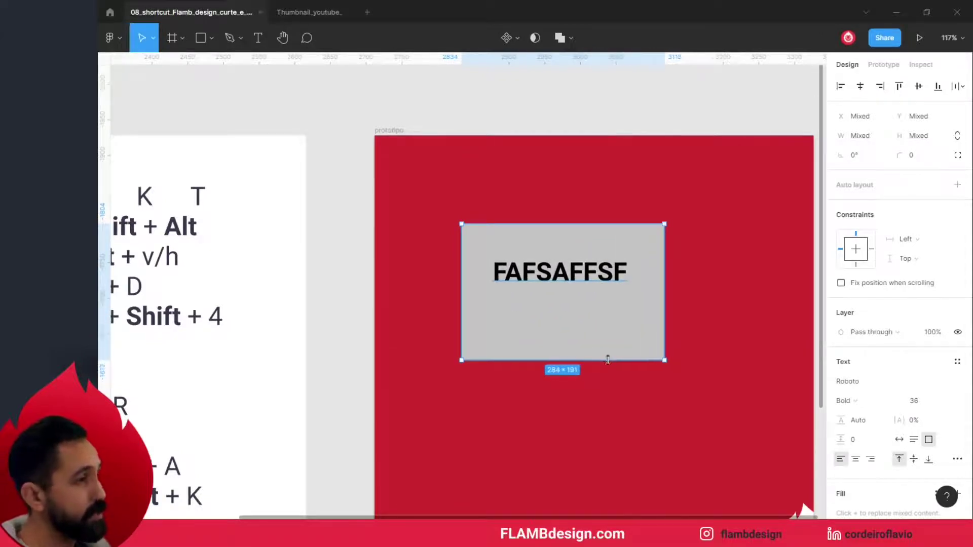
{"action": "key", "text": "k"}
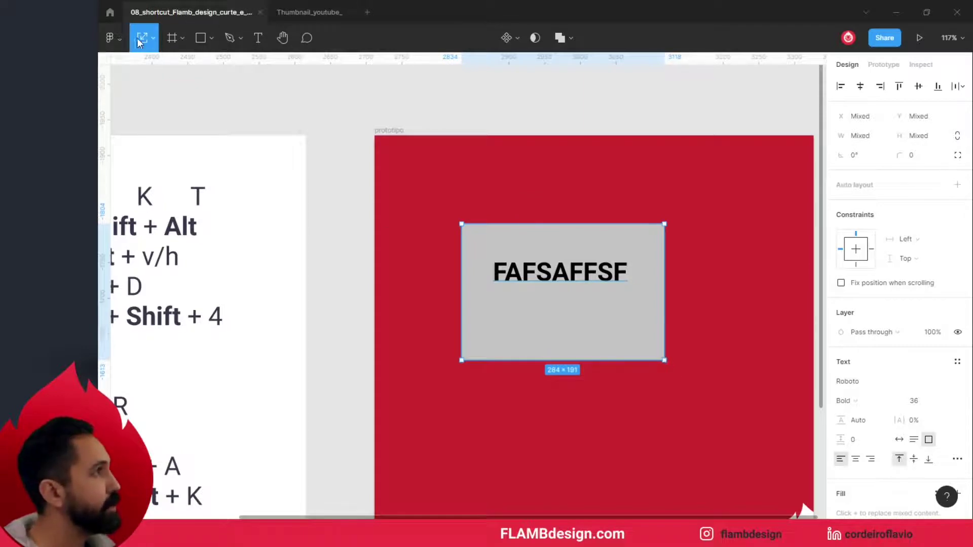
Step: Scale the grey box and its FAFSAFFSF text together to about 268 × 160, then reselect it
{"action": "left_click", "coordinate": [150, 40]}
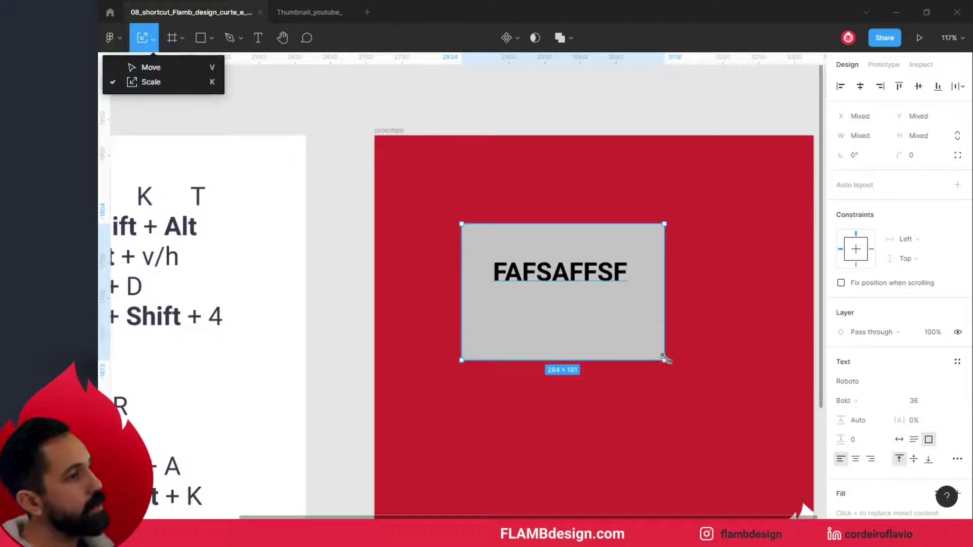
{"action": "left_click_drag", "start_coordinate": [665, 362], "coordinate": [566, 283]}
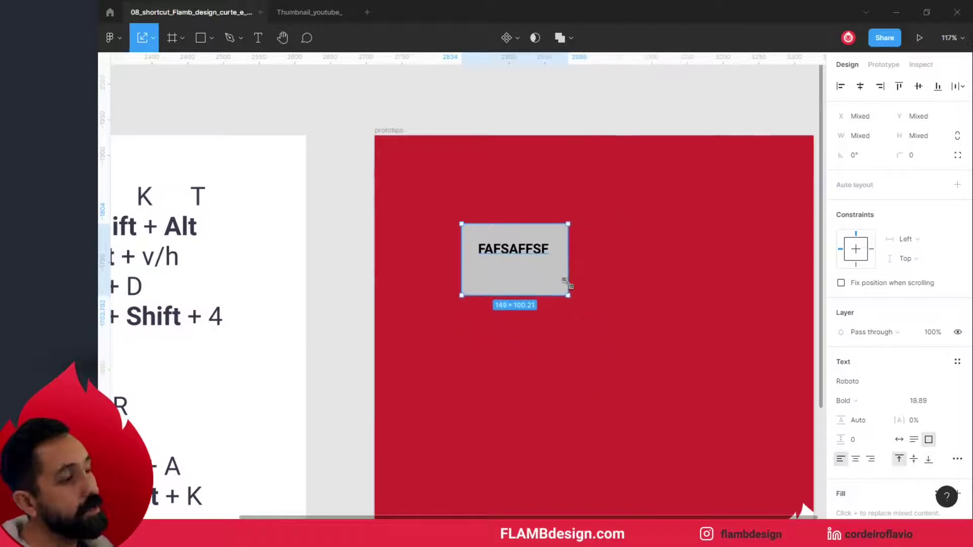
{"action": "mouse_move", "coordinate": [606, 323]}
{"action": "left_mouse_down"}
{"action": "mouse_move", "coordinate": [708, 414]}
{"action": "mouse_move", "coordinate": [642, 333]}
{"action": "mouse_move", "coordinate": [653, 353]}
{"action": "left_mouse_up"}
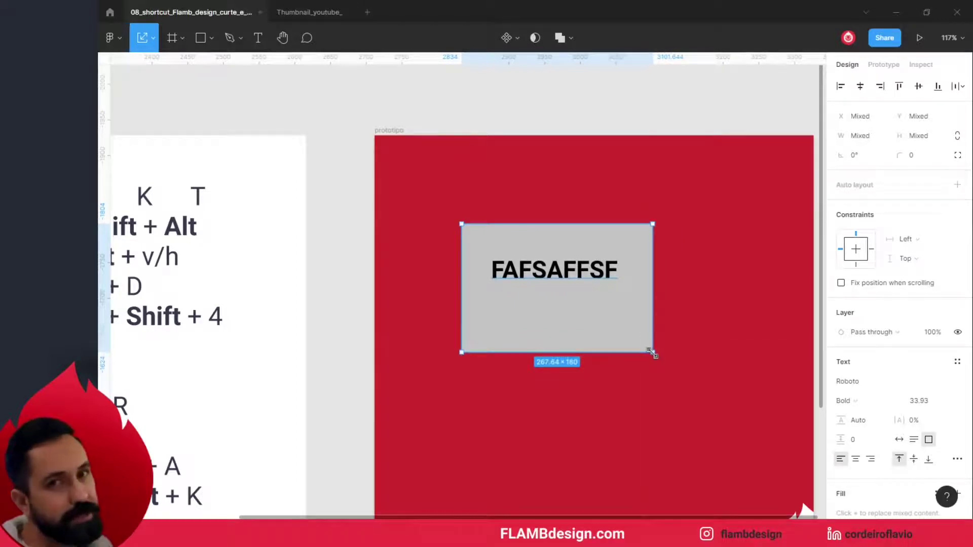
{"action": "left_click", "coordinate": [674, 281]}
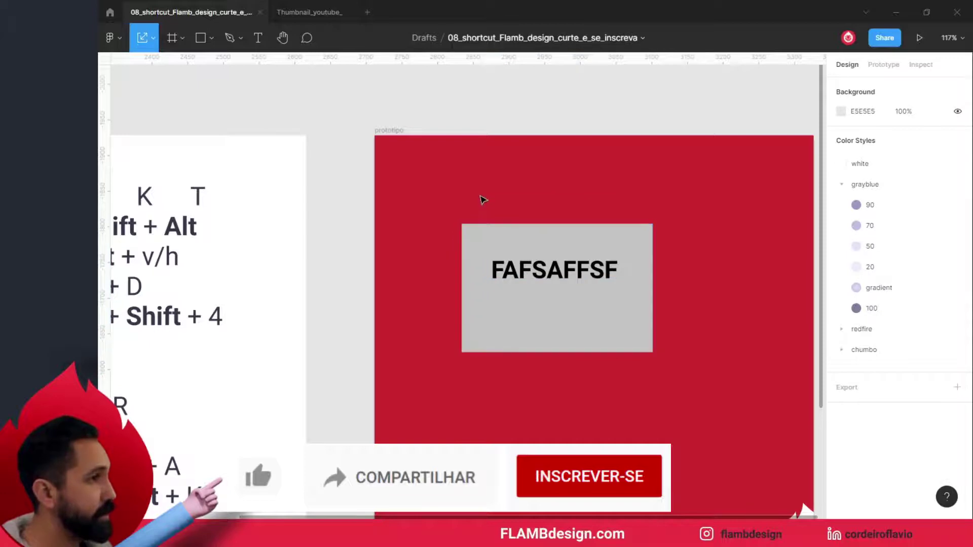
{"action": "left_click_drag", "start_coordinate": [448, 202], "coordinate": [554, 315]}
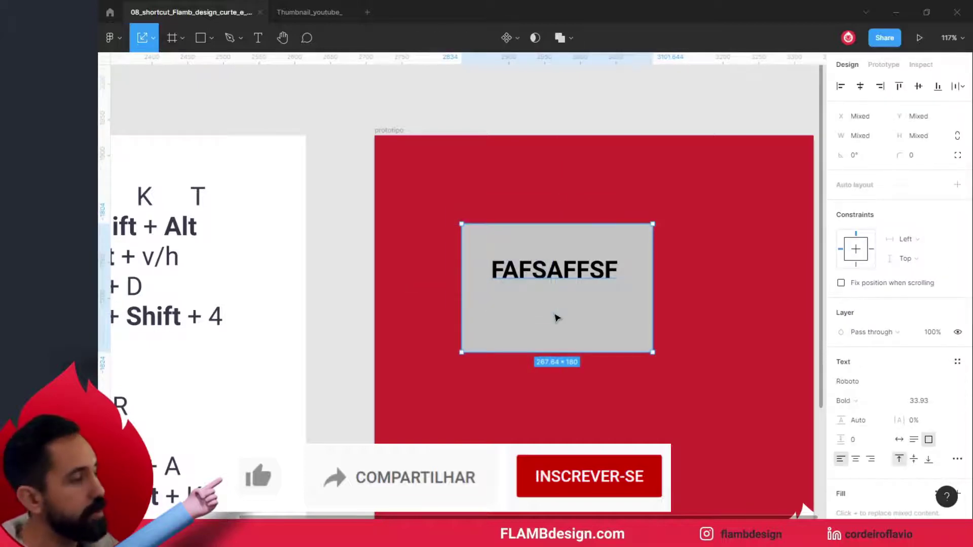
Step: Delete the grey FAFSAFFSF box and add a trial text layer FSFAFASDF
{"action": "key", "text": "Delete"}
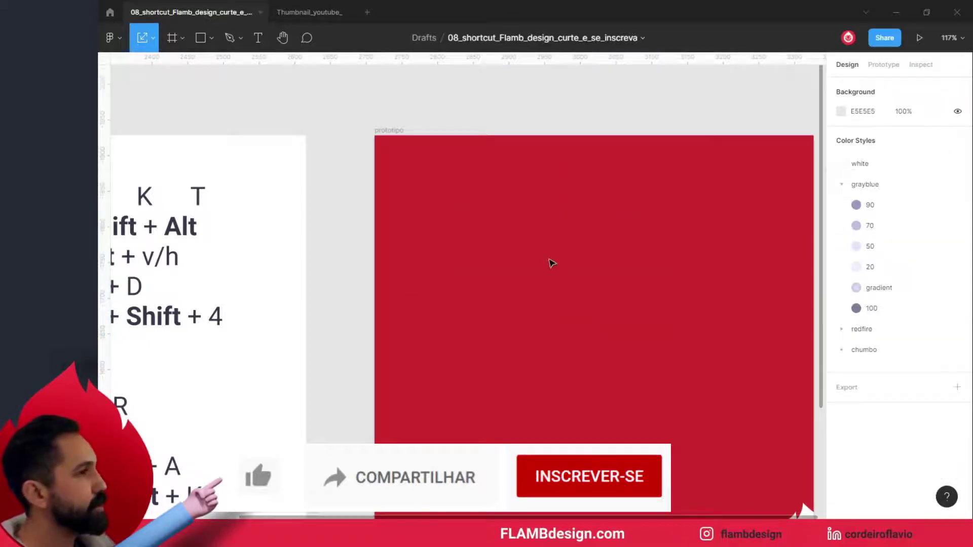
{"action": "key", "text": "t"}
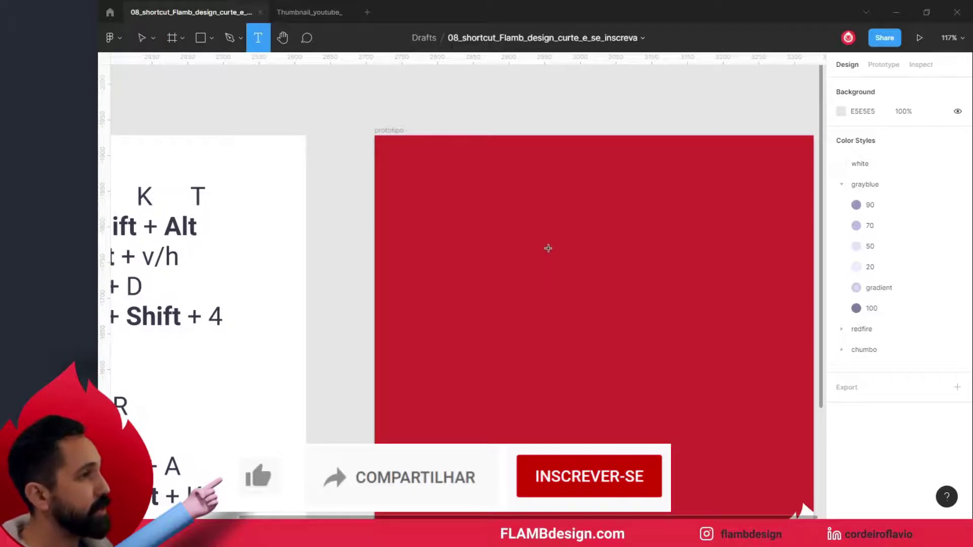
{"action": "left_click", "coordinate": [548, 249]}
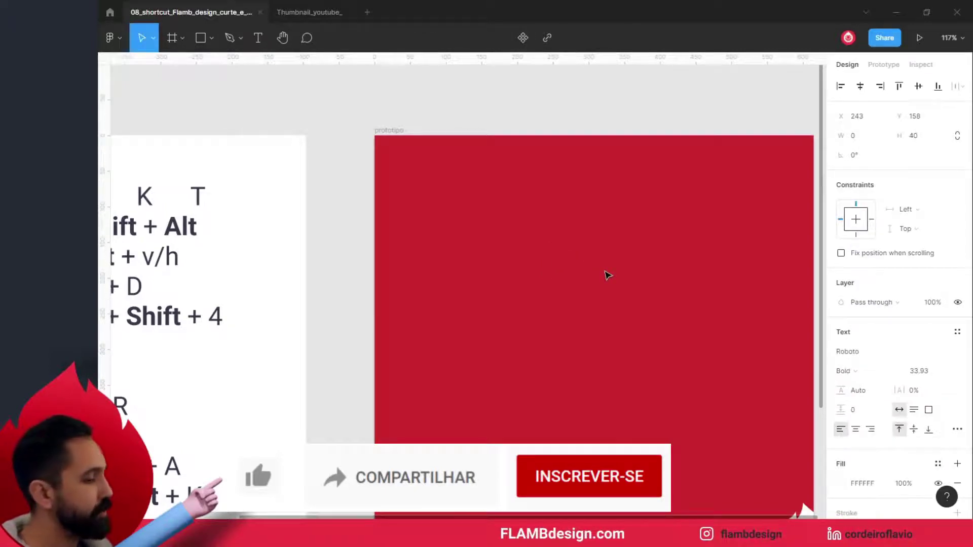
{"action": "type", "text": "FSFAFASDF"}
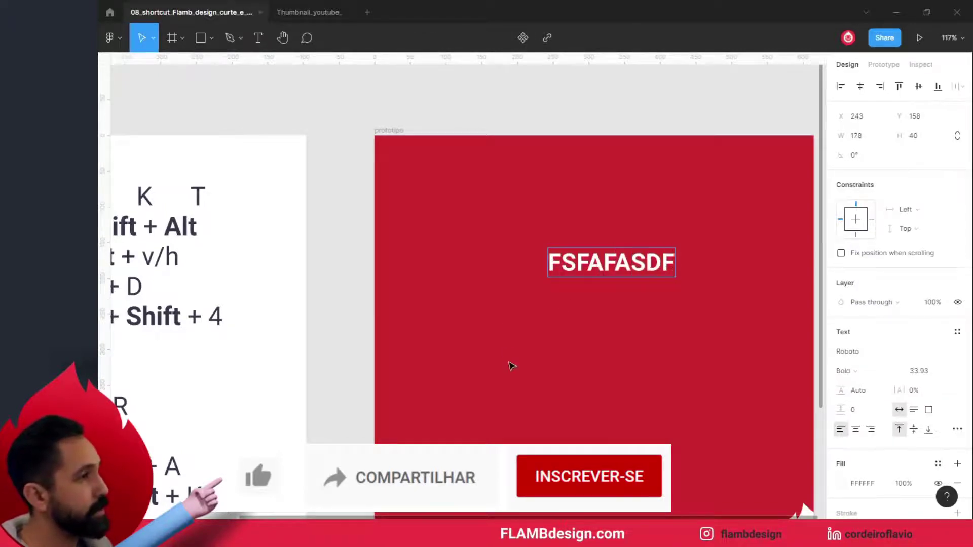
{"action": "key", "text": "Escape"}
Step: Add two more trial text layers below it: FAFAS and a fixed-size SASFA box
{"action": "key", "text": "t"}
{"action": "left_click", "coordinate": [510, 345]}
{"action": "type", "text": "FAFAS"}
{"action": "key", "text": "Escape"}
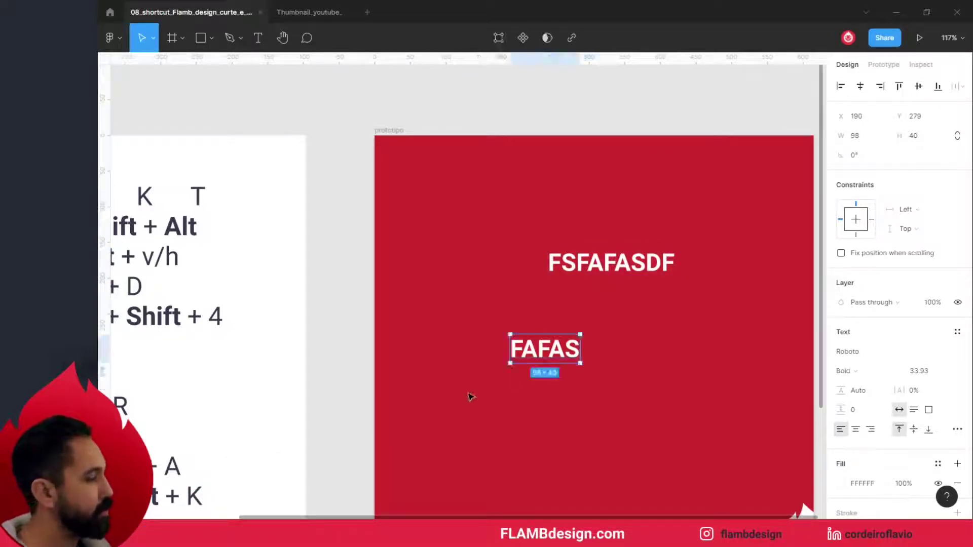
{"action": "key", "text": "t"}
{"action": "left_click_drag", "start_coordinate": [462, 376], "coordinate": [642, 492]}
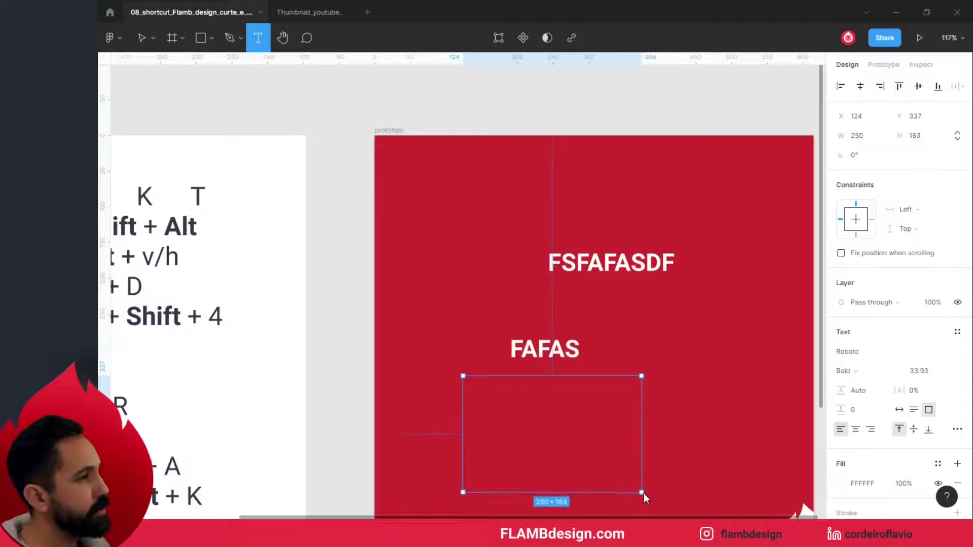
{"action": "type", "text": "SASFA"}
{"action": "key", "text": "Escape"}
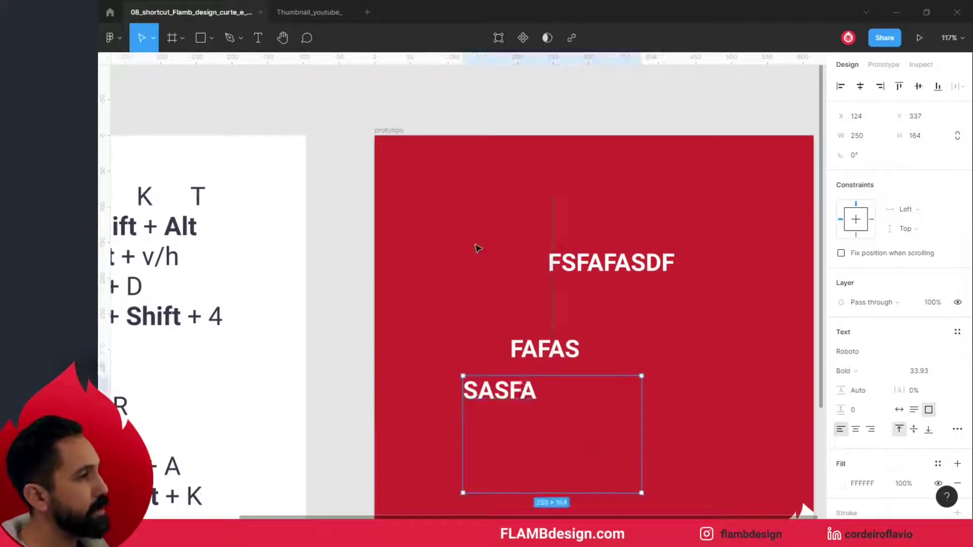
Step: Marquee-select the three trial text layers and delete them
{"action": "key", "text": "Escape"}
{"action": "left_click_drag", "start_coordinate": [459, 202], "coordinate": [598, 429]}
{"action": "key", "text": "Delete"}
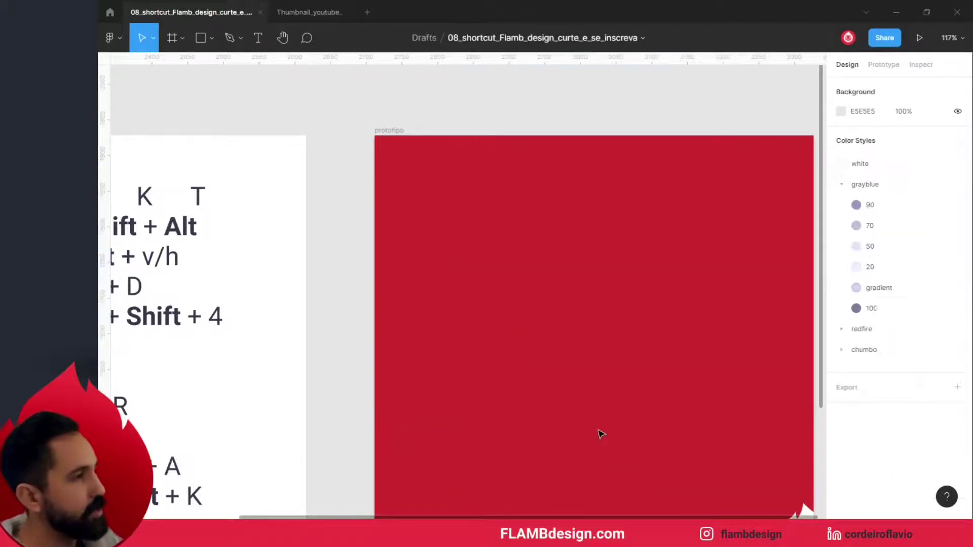
Step: Draw a grey rectangle about 163 × 142 in the upper middle of the red frame
{"action": "mouse_move", "coordinate": [476, 354]}
{"action": "left_mouse_down"}
{"action": "mouse_move", "coordinate": [731, 285]}
{"action": "mouse_move", "coordinate": [486, 333]}
{"action": "left_mouse_up"}
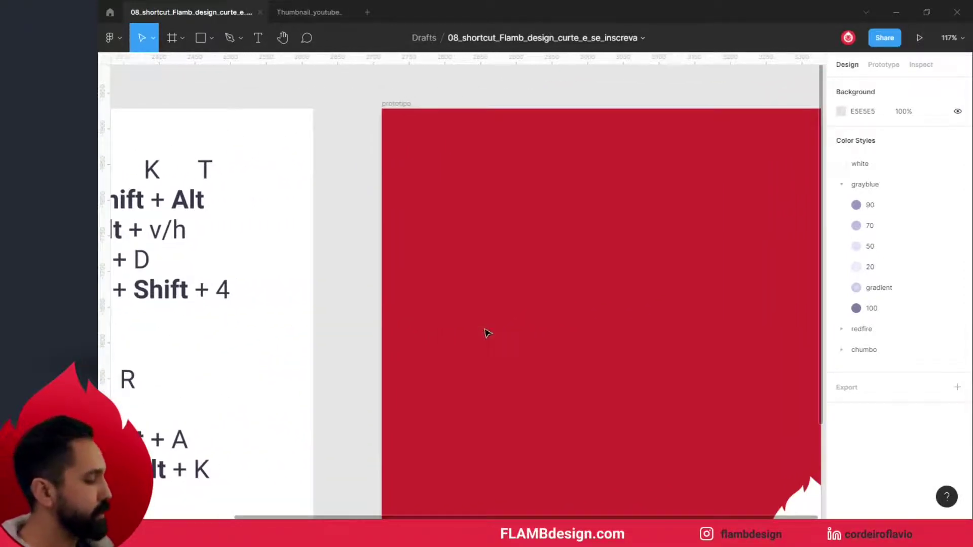
{"action": "key", "text": "r"}
{"action": "left_click_drag", "start_coordinate": [495, 219], "coordinate": [611, 321]}
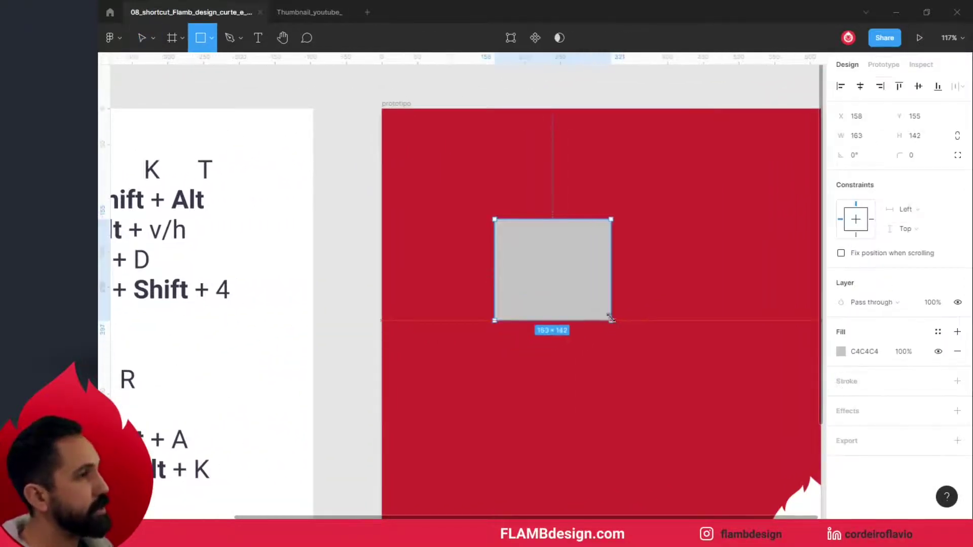
Step: Alt-drag a trial duplicate of the rectangle to the right, then delete it
{"action": "scroll", "coordinate": [571, 271], "scroll_direction": "right", "scroll_amount": 4}
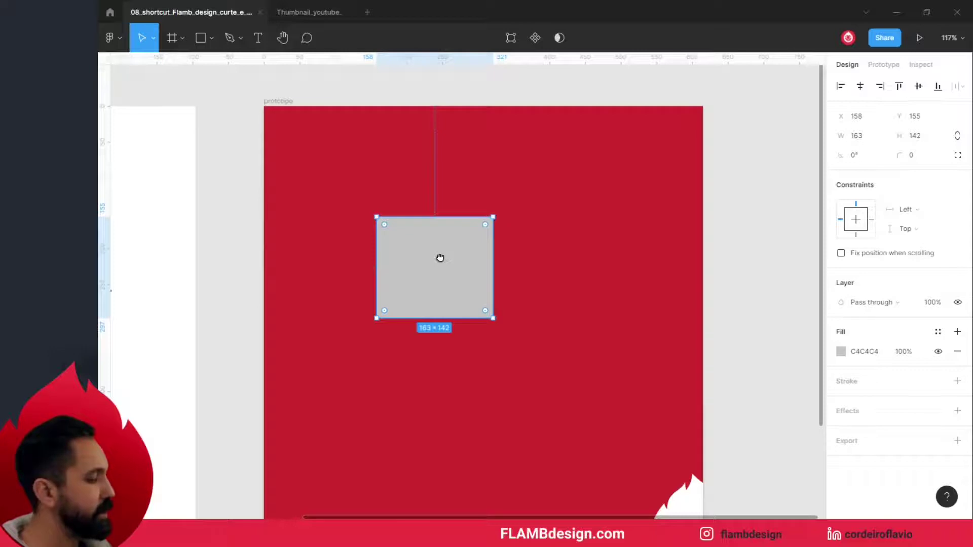
{"action": "mouse_move", "coordinate": [445, 262]}
{"action": "left_mouse_down"}
{"action": "mouse_move", "coordinate": [602, 253]}
{"action": "mouse_move", "coordinate": [616, 204]}
{"action": "left_mouse_up"}
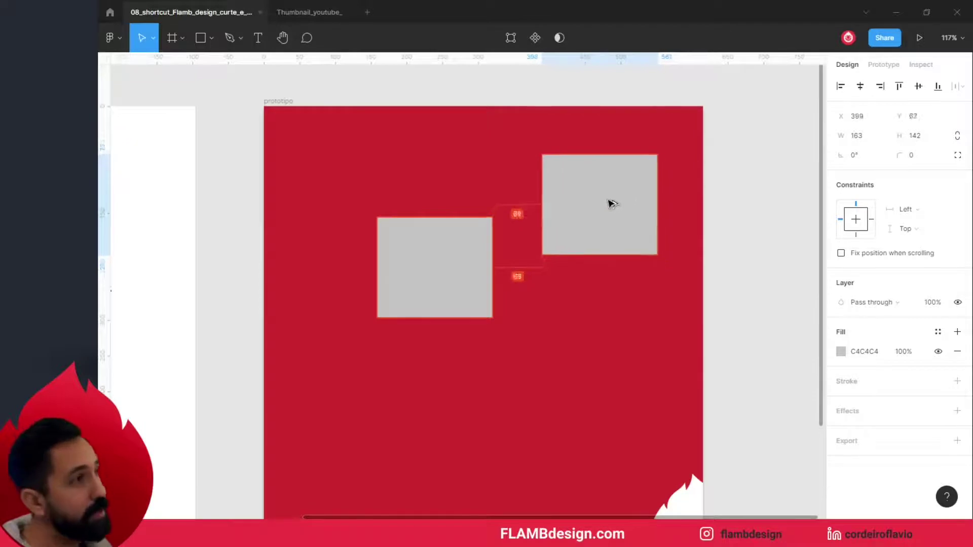
{"action": "left_click_drag", "start_coordinate": [616, 205], "coordinate": [603, 193]}
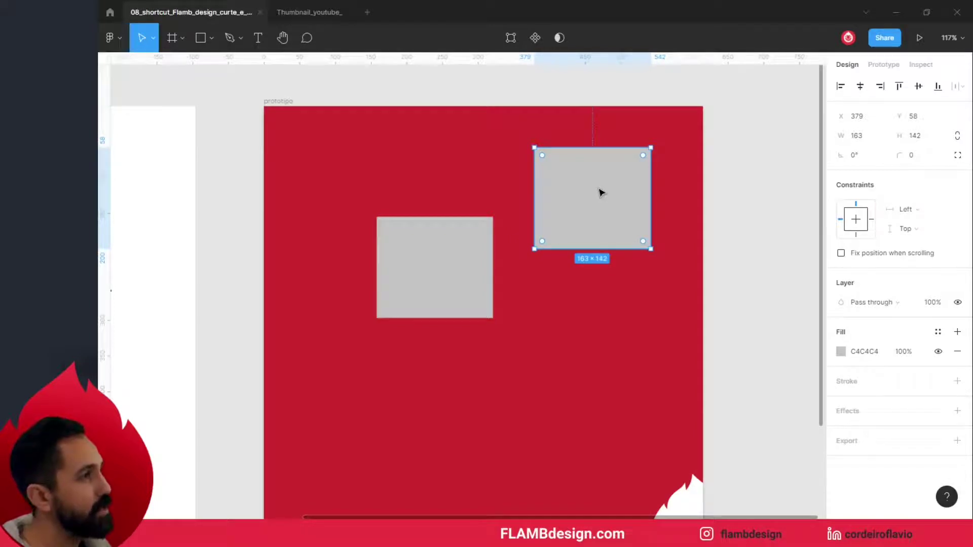
{"action": "key", "text": "Delete"}
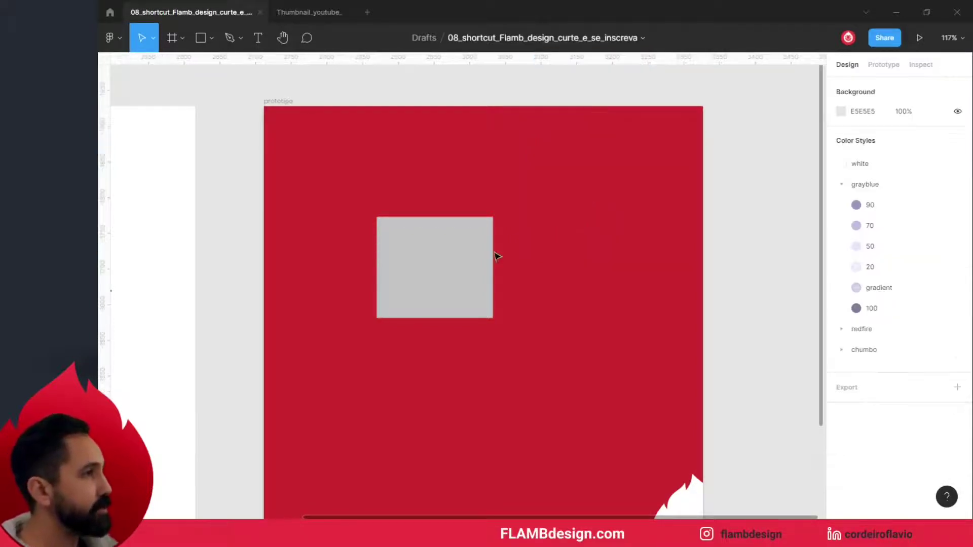
Step: Nudge the rectangle left, then Alt-drag copies to its right and beneath it
{"action": "left_click", "coordinate": [406, 272]}
{"action": "key", "text": "shift+Left"}
{"action": "key", "text": "shift+Left"}
{"action": "key", "text": "shift+Left"}
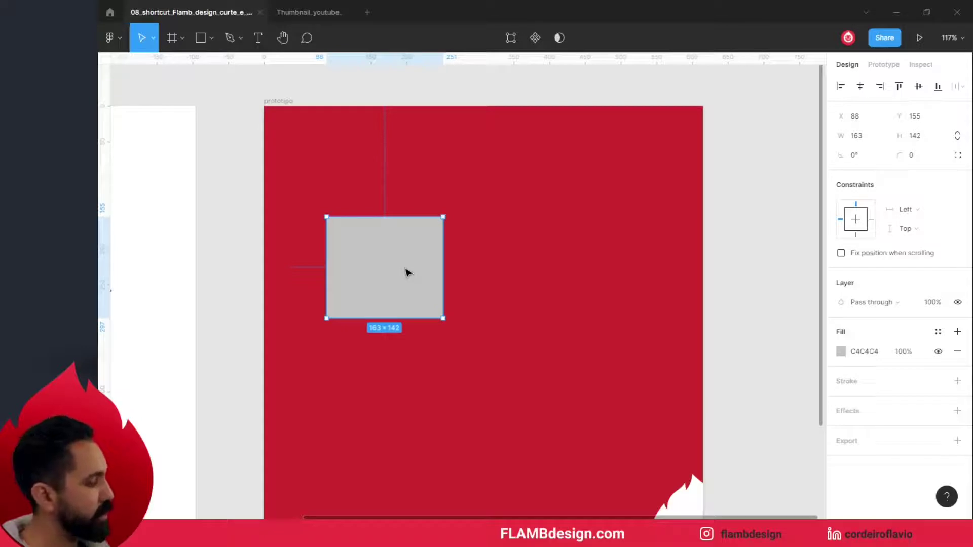
{"action": "mouse_move", "coordinate": [408, 272]}
{"action": "left_mouse_down"}
{"action": "mouse_move", "coordinate": [437, 261]}
{"action": "mouse_move", "coordinate": [527, 264]}
{"action": "mouse_move", "coordinate": [580, 304]}
{"action": "mouse_move", "coordinate": [618, 261]}
{"action": "mouse_move", "coordinate": [607, 267]}
{"action": "mouse_move", "coordinate": [614, 243]}
{"action": "mouse_move", "coordinate": [628, 263]}
{"action": "mouse_move", "coordinate": [613, 263]}
{"action": "mouse_move", "coordinate": [599, 243]}
{"action": "mouse_move", "coordinate": [604, 296]}
{"action": "mouse_move", "coordinate": [602, 258]}
{"action": "mouse_move", "coordinate": [636, 219]}
{"action": "mouse_move", "coordinate": [604, 259]}
{"action": "left_mouse_up"}
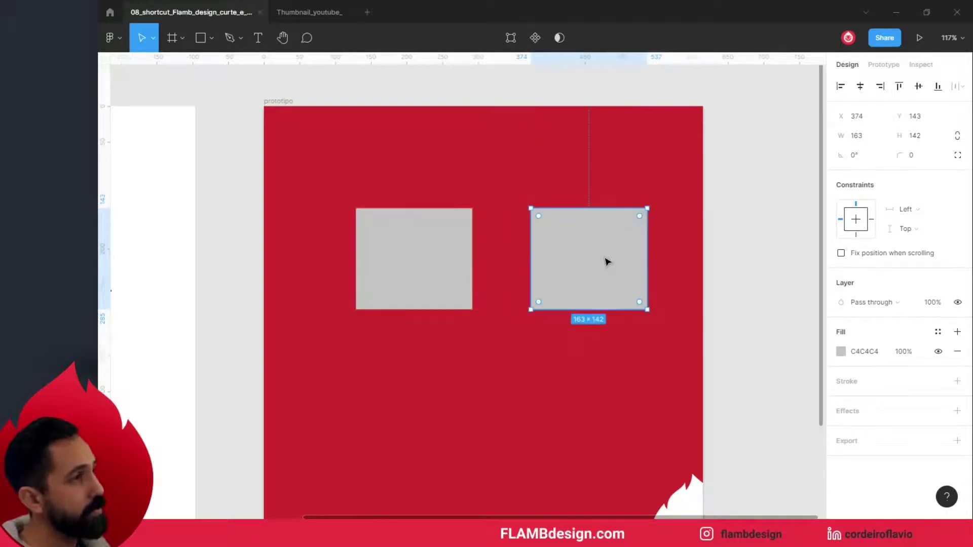
{"action": "left_click", "coordinate": [418, 263]}
{"action": "left_click_drag", "start_coordinate": [419, 264], "coordinate": [420, 417]}
{"action": "left_click", "coordinate": [580, 354]}
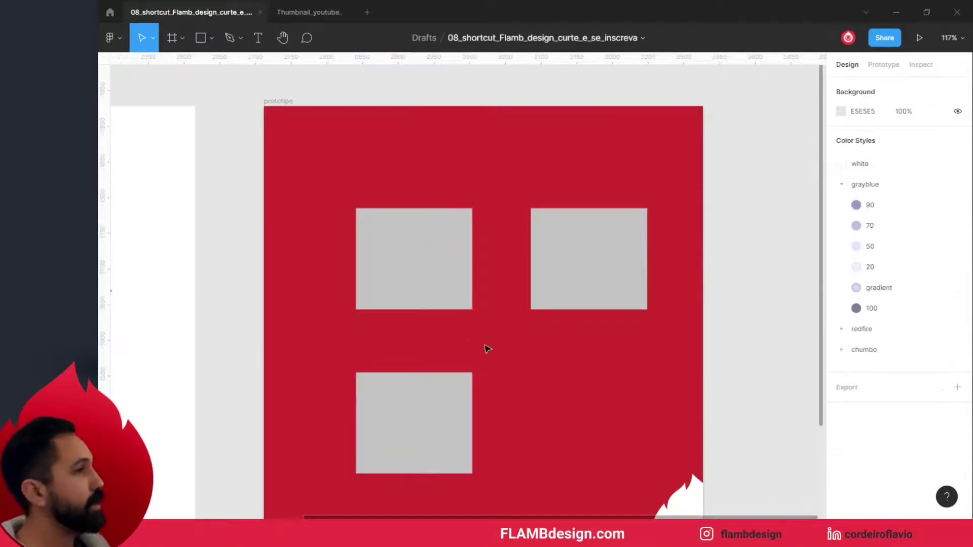
Step: Move the top-right rectangle to the lower right and delete the bottom-left one
{"action": "left_click_drag", "start_coordinate": [401, 325], "coordinate": [703, 277]}
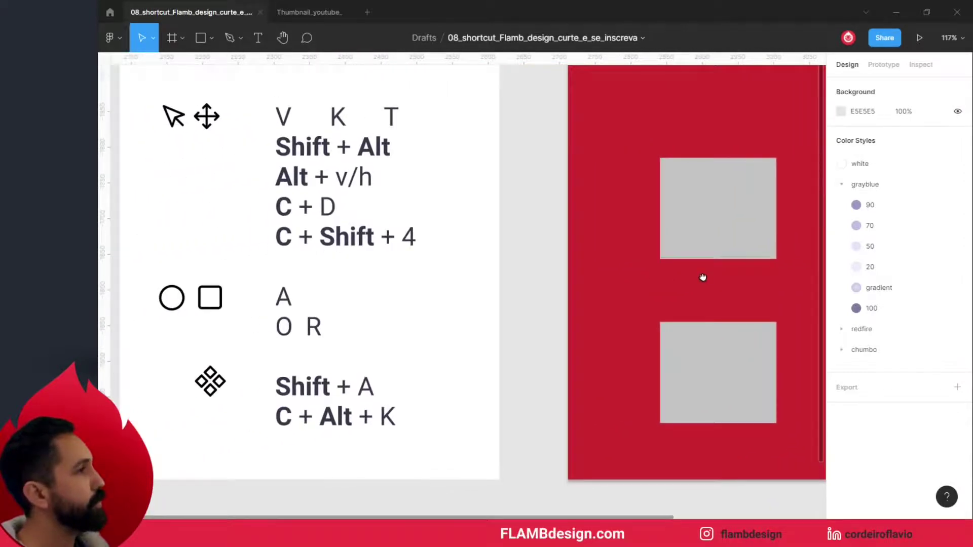
{"action": "left_click_drag", "start_coordinate": [703, 277], "coordinate": [521, 276]}
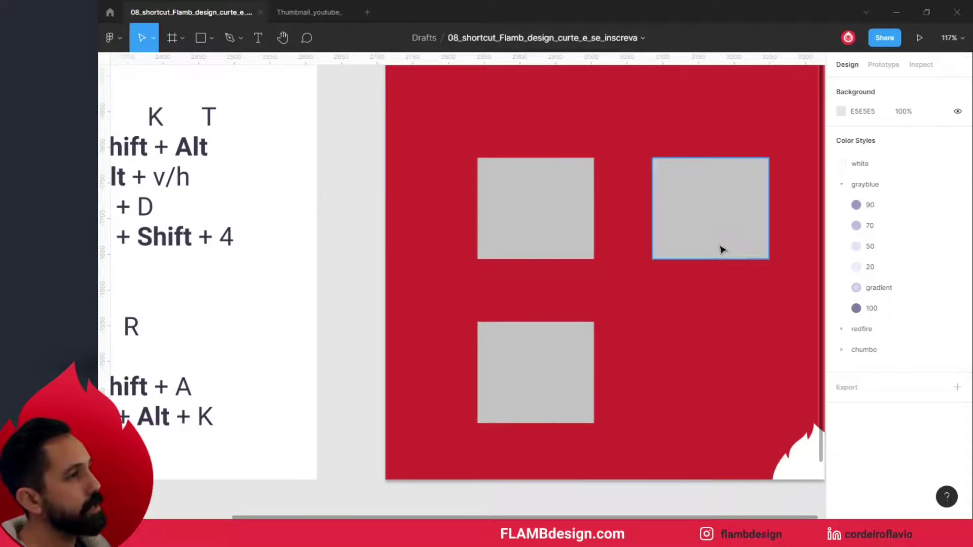
{"action": "left_click_drag", "start_coordinate": [722, 254], "coordinate": [702, 383]}
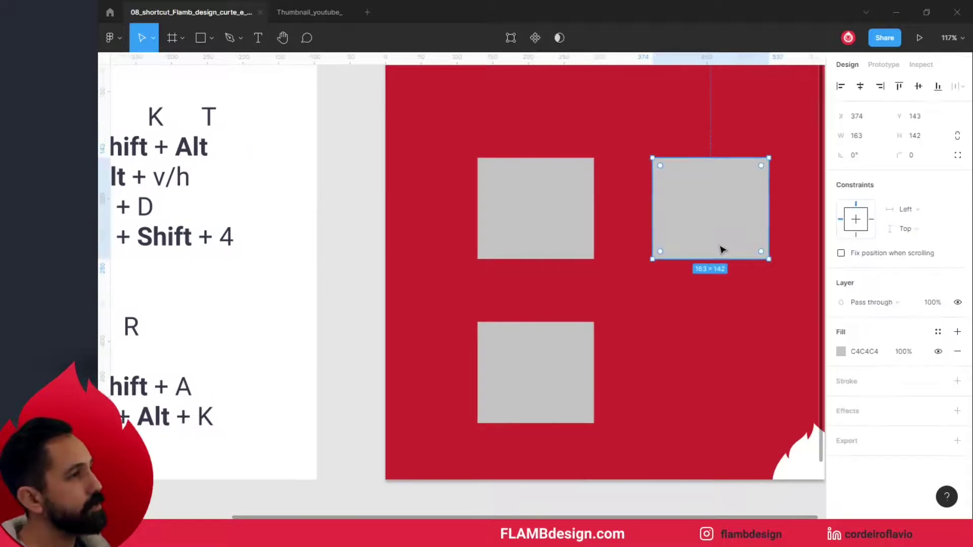
{"action": "left_click", "coordinate": [580, 376]}
{"action": "key", "text": "Delete"}
Step: Align the two remaining rectangles into a centred vertical stack with Alt+V and Alt+H
{"action": "left_click", "coordinate": [561, 233]}
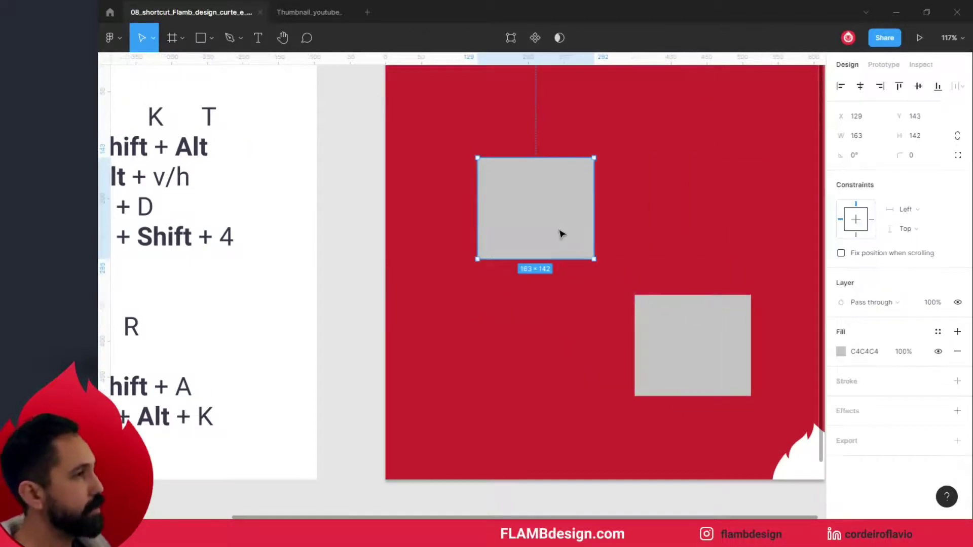
{"action": "left_click", "coordinate": [682, 333], "text": "shift"}
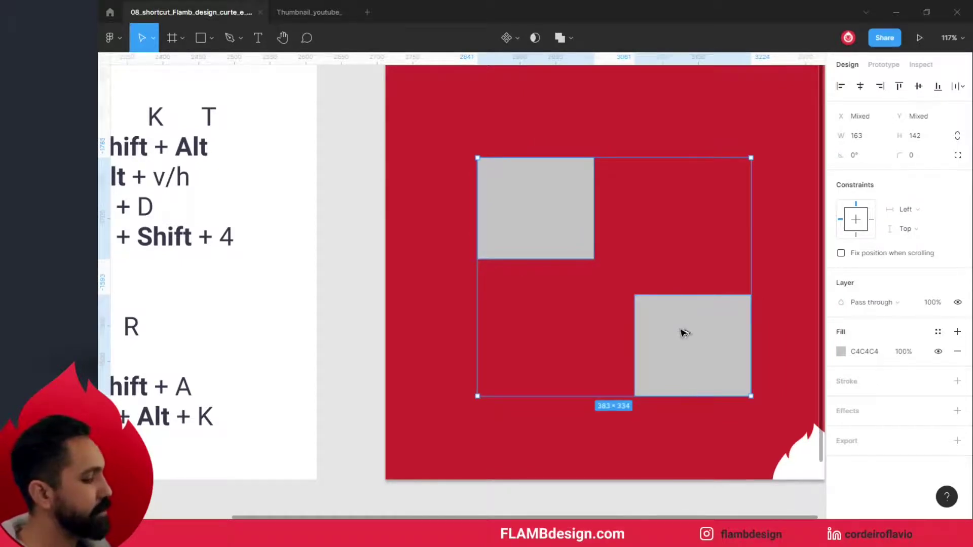
{"action": "key", "text": "alt+v"}
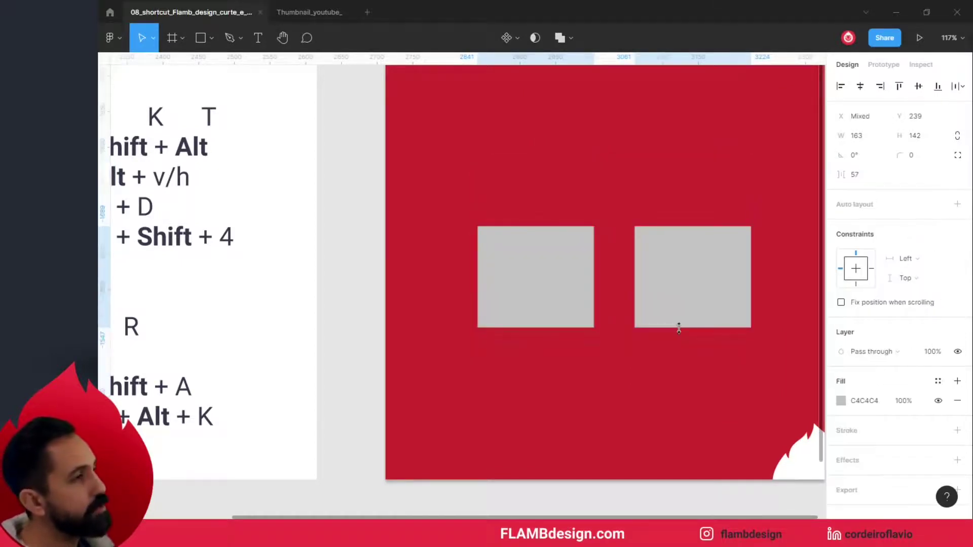
{"action": "left_click", "coordinate": [690, 304]}
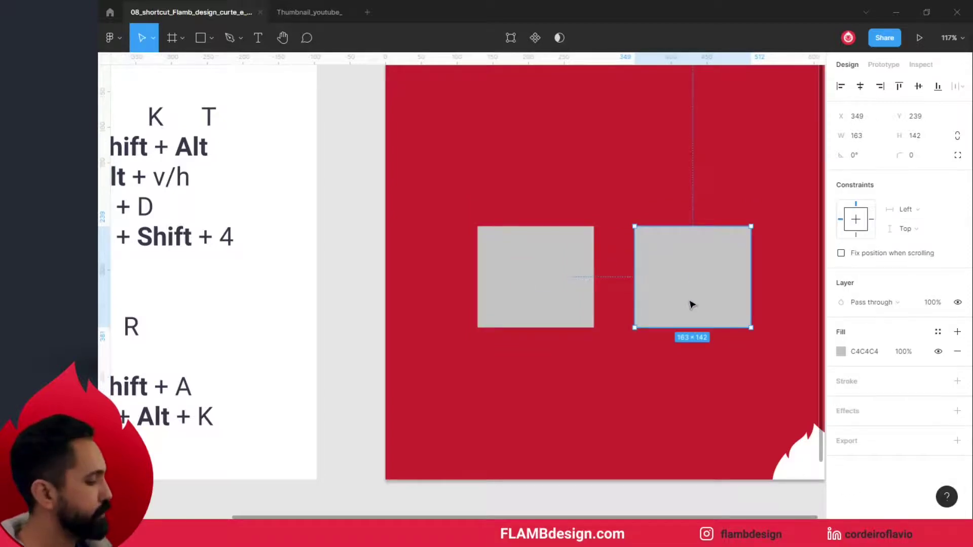
{"action": "key", "text": "ctrl+a"}
{"action": "key", "text": "ctrl+z"}
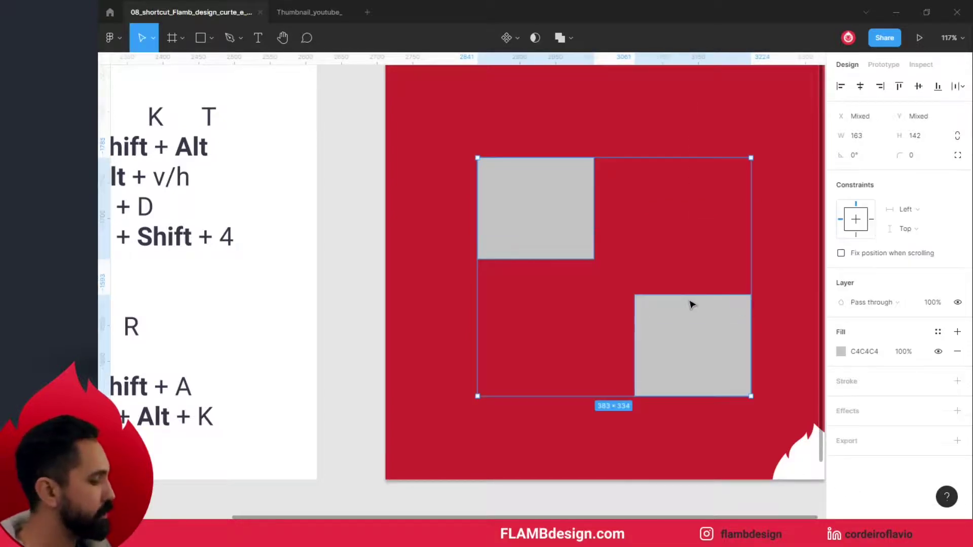
{"action": "key", "text": "alt+h"}
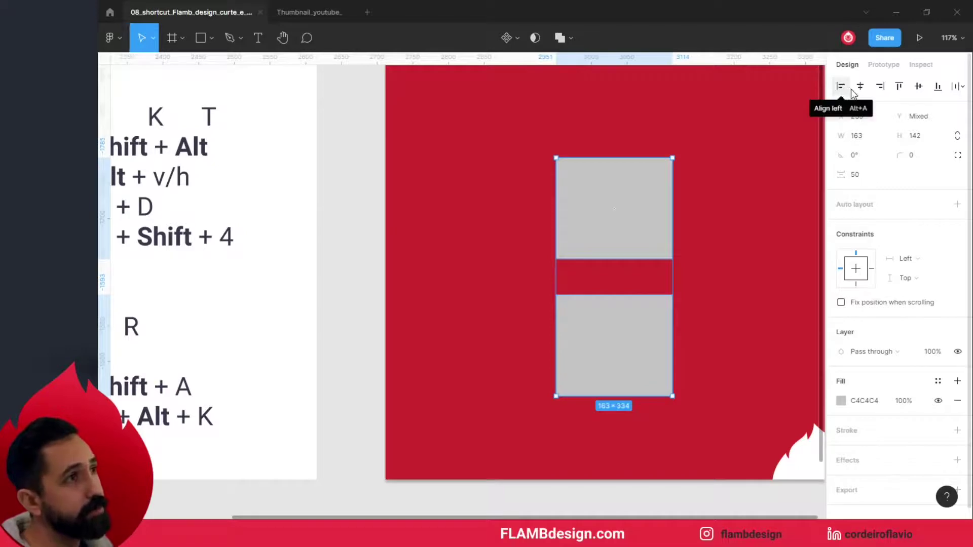
Step: Marquee-select both grey rectangles and delete them
{"action": "left_click", "coordinate": [446, 210]}
{"action": "left_click_drag", "start_coordinate": [511, 165], "coordinate": [628, 354]}
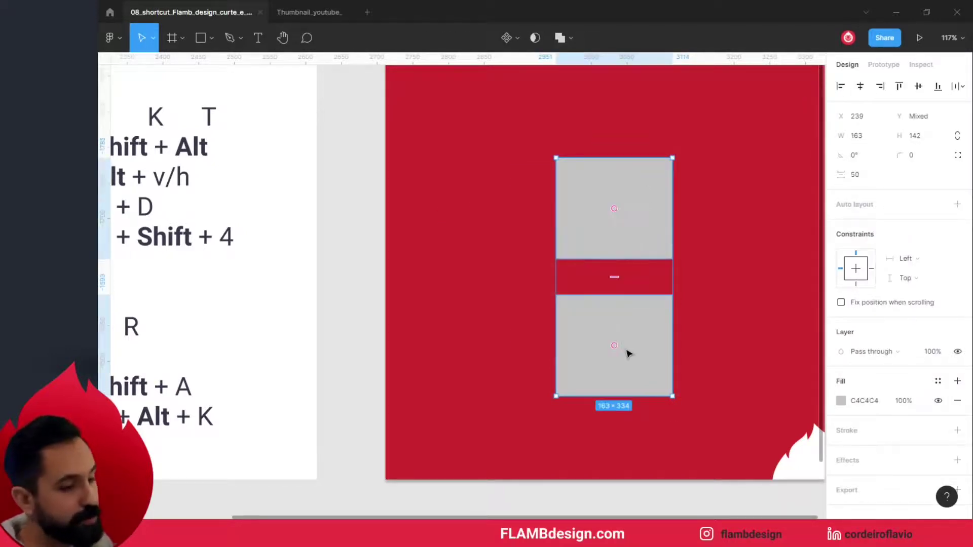
{"action": "key", "text": "Delete"}
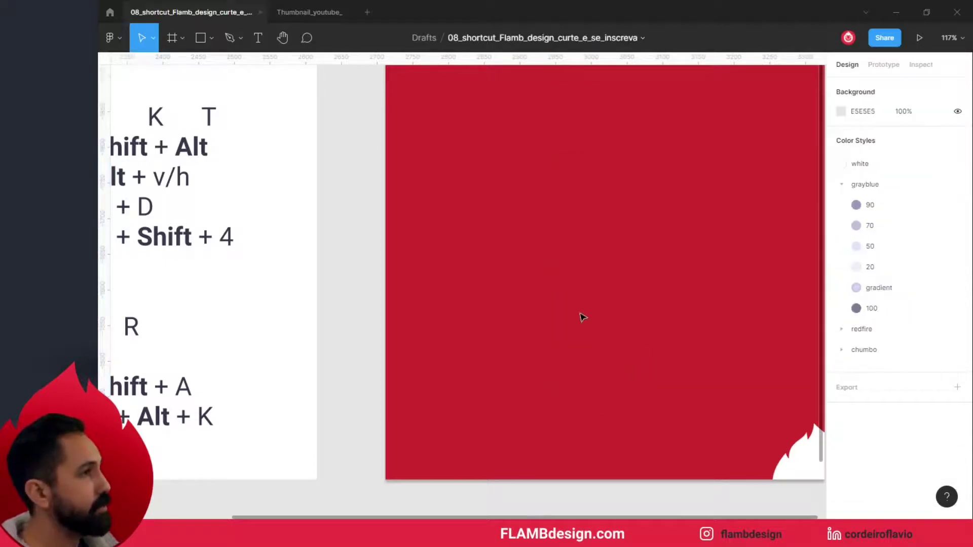
Step: Draw a grey rectangle about 139 × 125 in the red frame and nudge it into place
{"action": "left_click_drag", "start_coordinate": [507, 301], "coordinate": [711, 276]}
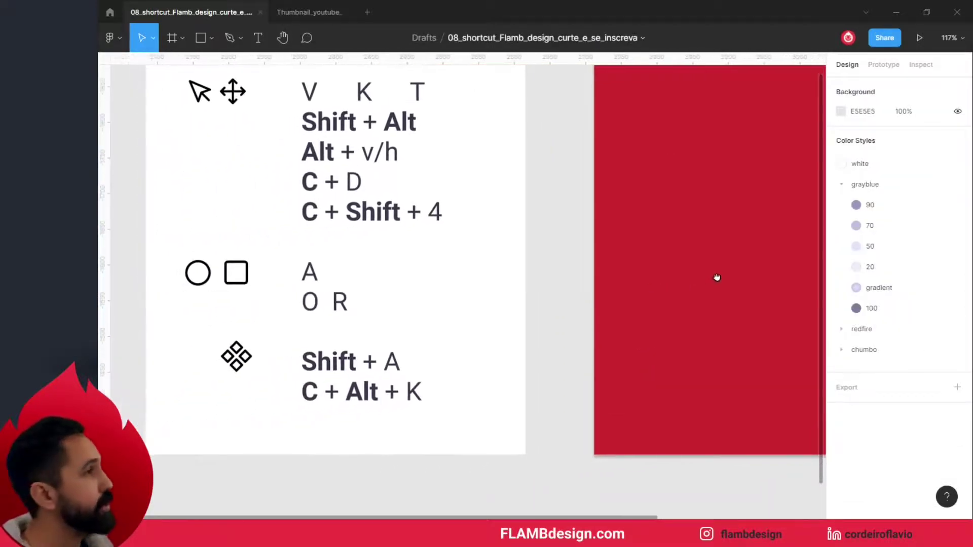
{"action": "left_click_drag", "start_coordinate": [711, 277], "coordinate": [497, 293]}
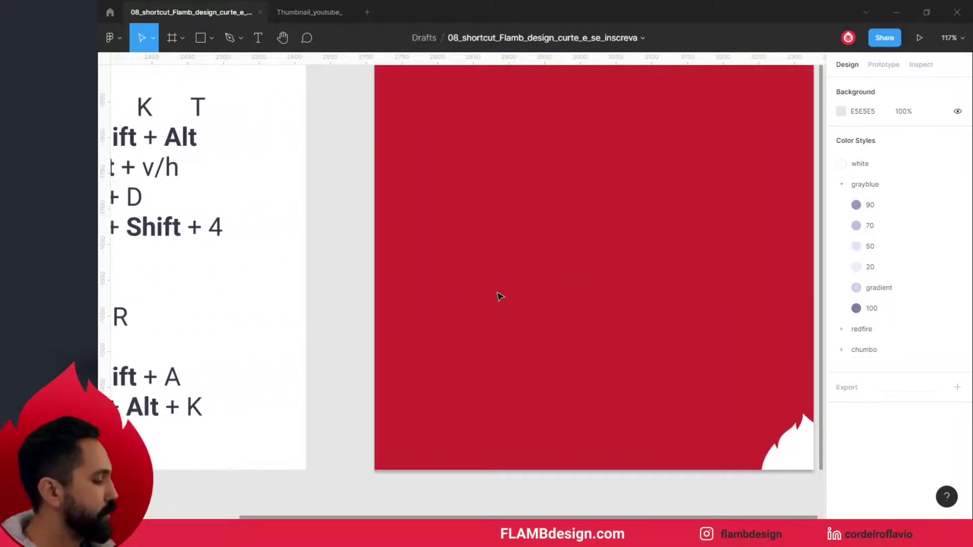
{"action": "key", "text": "r"}
{"action": "mouse_move", "coordinate": [447, 176]}
{"action": "left_mouse_down"}
{"action": "mouse_move", "coordinate": [535, 235]}
{"action": "mouse_move", "coordinate": [540, 276]}
{"action": "mouse_move", "coordinate": [546, 265]}
{"action": "left_mouse_up"}
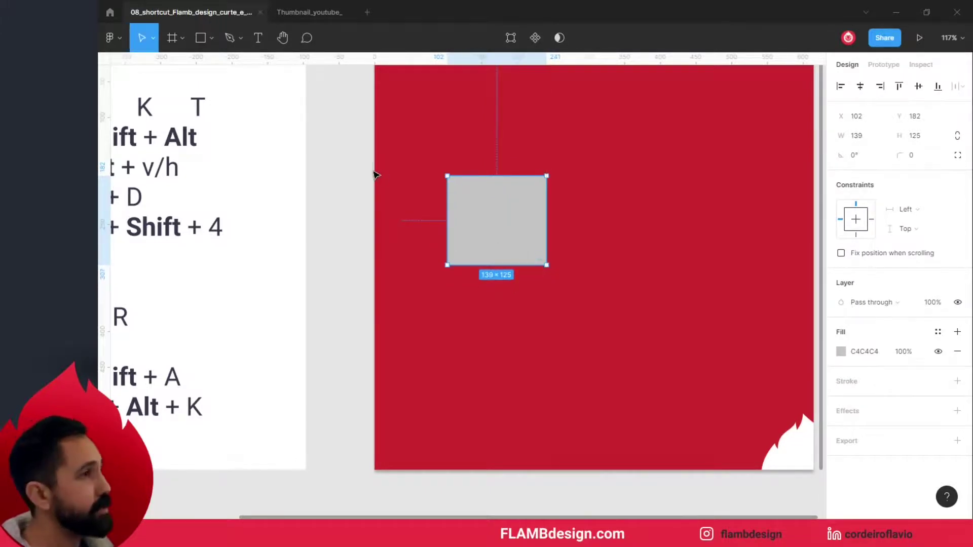
{"action": "left_click", "coordinate": [392, 187]}
{"action": "left_click_drag", "start_coordinate": [480, 237], "coordinate": [471, 256]}
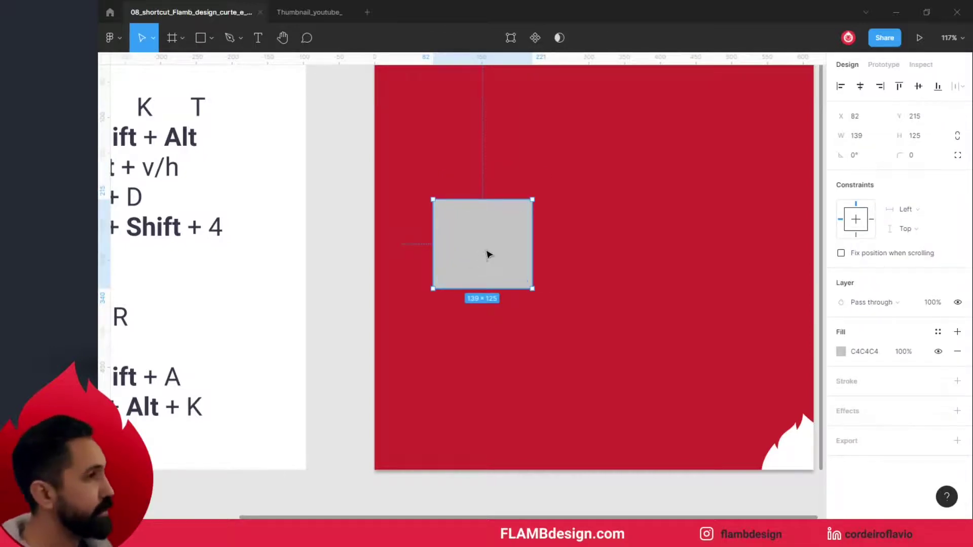
{"action": "left_click_drag", "start_coordinate": [487, 254], "coordinate": [507, 259]}
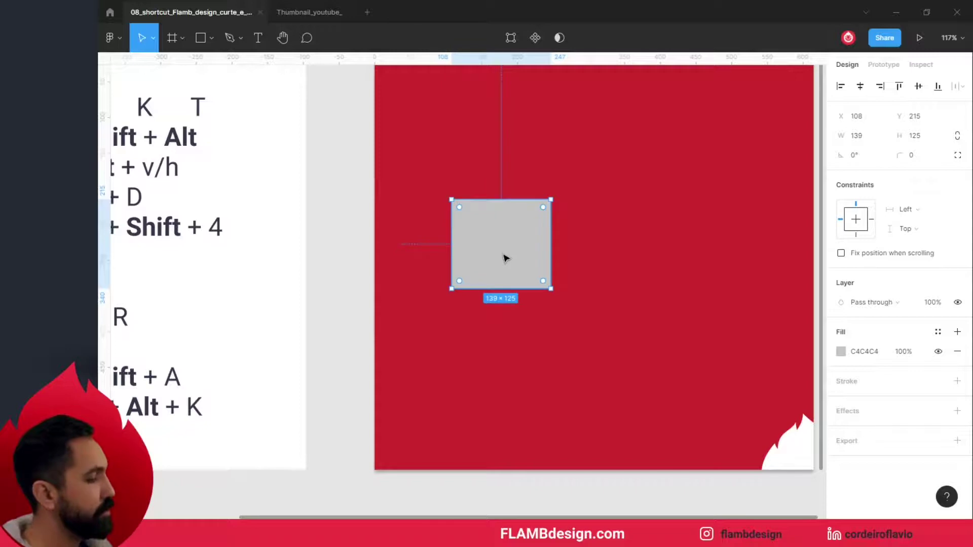
Step: Alt-drag a copy to the right, repeat it with Ctrl+D, then undo the out-of-frame copy
{"action": "left_click_drag", "start_coordinate": [504, 258], "coordinate": [644, 280]}
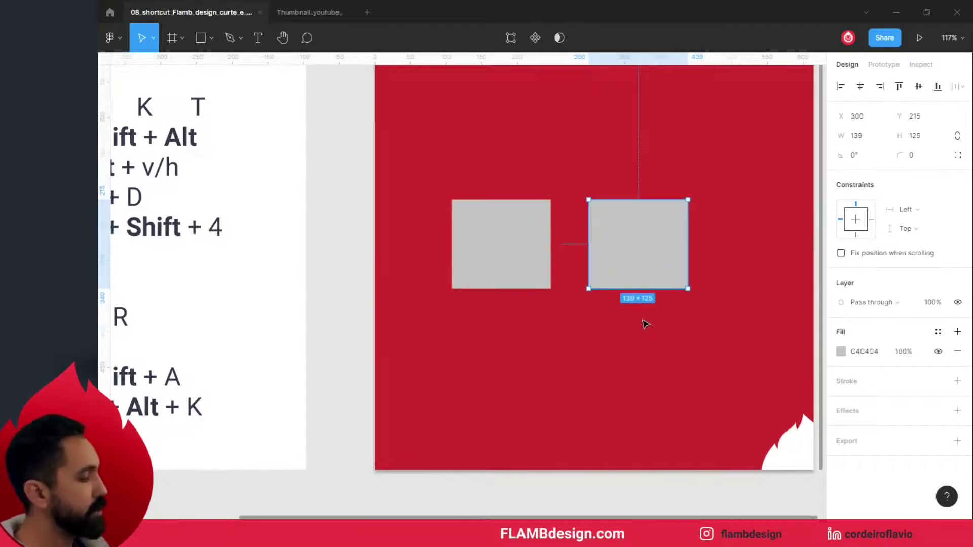
{"action": "key", "text": "ctrl+d"}
{"action": "key", "text": "ctrl+d"}
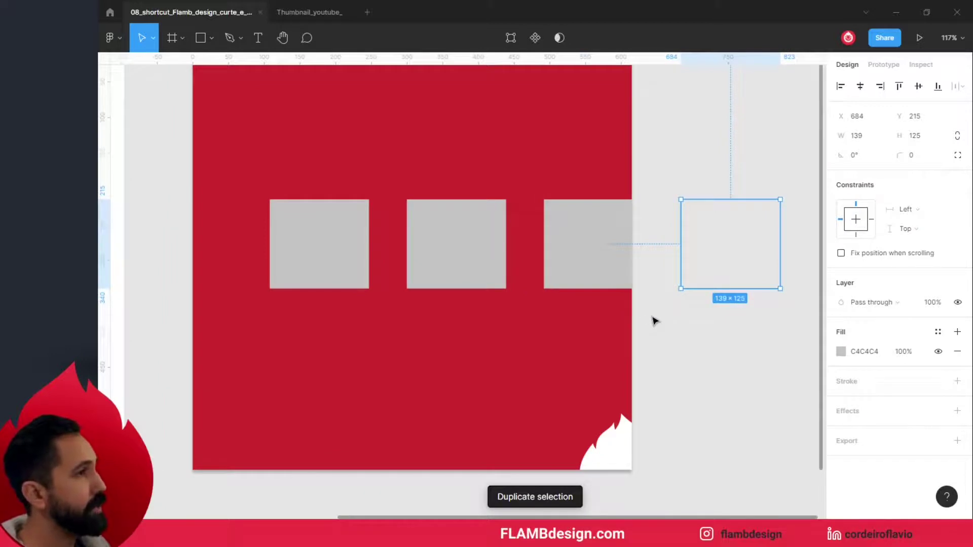
{"action": "mouse_move", "coordinate": [715, 269]}
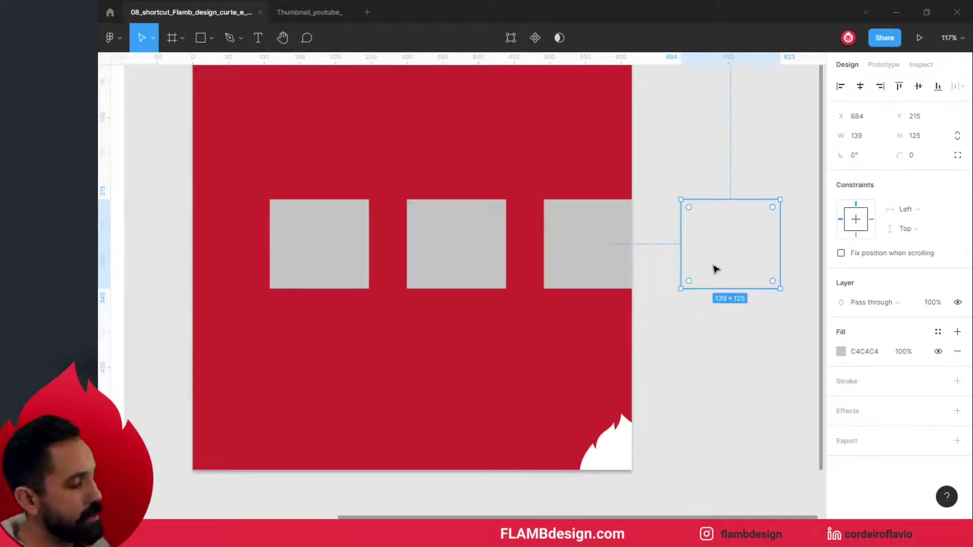
{"action": "key", "text": "ctrl+z"}
{"action": "key", "text": "ctrl+z"}
Step: Remove the third grey square and repeat-duplicate another into a diagonal staircase
{"action": "left_click", "coordinate": [494, 263]}
{"action": "key", "text": "Delete"}
{"action": "mouse_move", "coordinate": [343, 247]}
{"action": "left_mouse_down"}
{"action": "mouse_move", "coordinate": [287, 350]}
{"action": "mouse_move", "coordinate": [326, 311]}
{"action": "mouse_move", "coordinate": [366, 290]}
{"action": "left_mouse_up"}
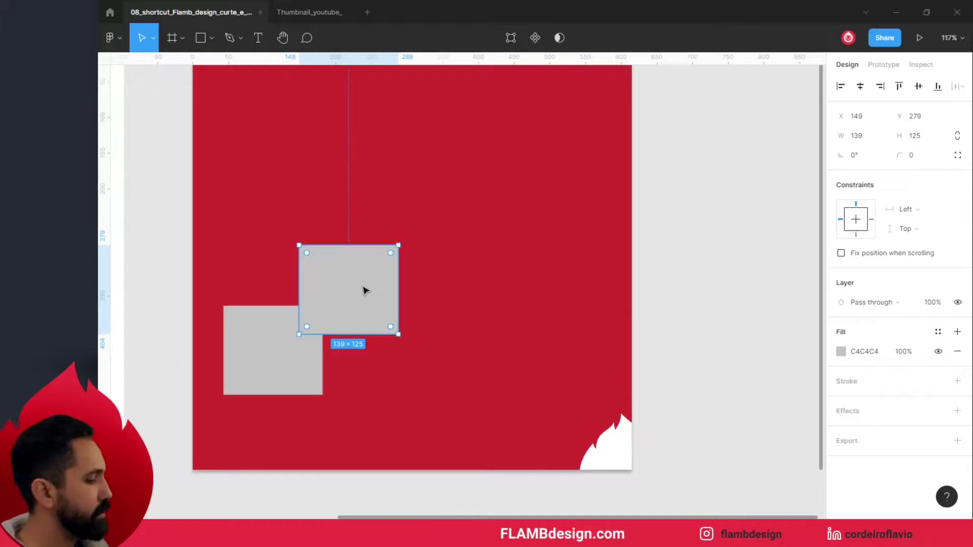
{"action": "key", "text": "ctrl+d"}
{"action": "key", "text": "ctrl+d"}
{"action": "key", "text": "ctrl+d"}
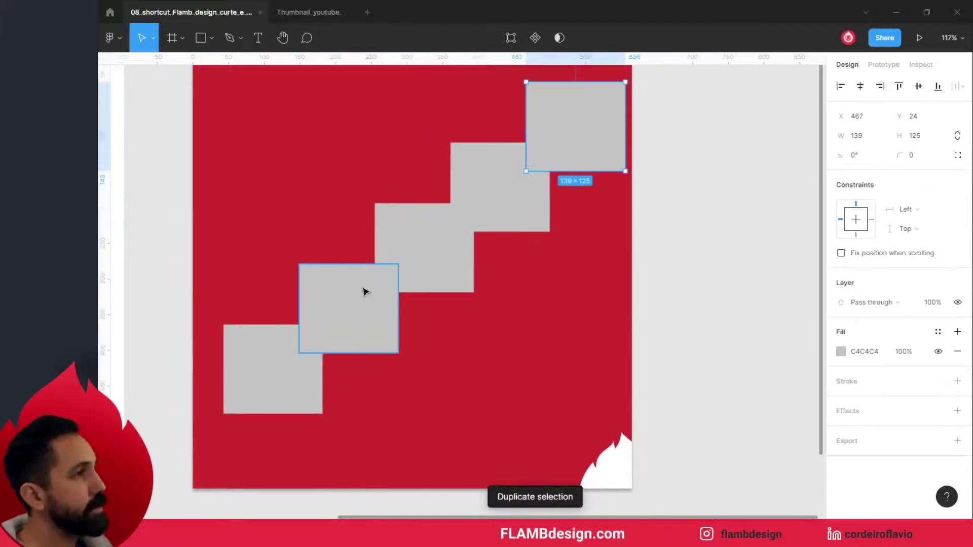
Step: Delete all the grey squares and show the prototipo frame's column layout grid
{"action": "left_click_drag", "start_coordinate": [228, 126], "coordinate": [552, 370]}
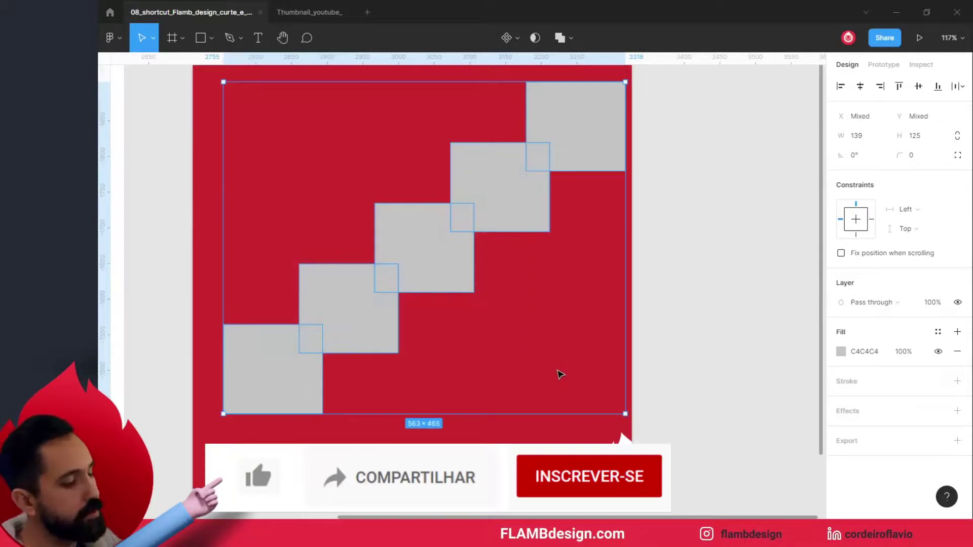
{"action": "key", "text": "Delete"}
{"action": "mouse_move", "coordinate": [436, 365]}
{"action": "left_mouse_down"}
{"action": "mouse_move", "coordinate": [702, 335]}
{"action": "mouse_move", "coordinate": [703, 322]}
{"action": "mouse_move", "coordinate": [613, 347]}
{"action": "mouse_move", "coordinate": [537, 340]}
{"action": "mouse_move", "coordinate": [486, 349]}
{"action": "left_mouse_up"}
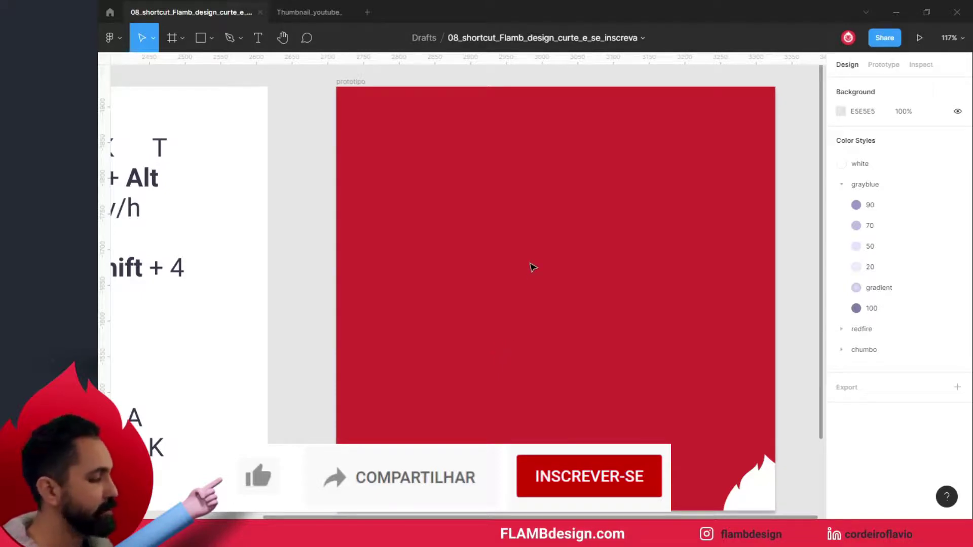
{"action": "key", "text": "ctrl+shift+4"}
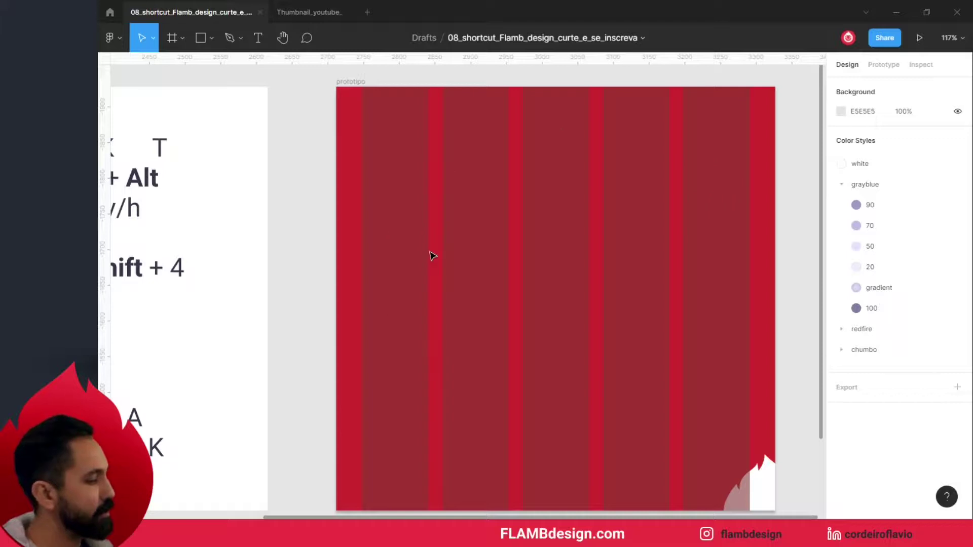
Step: Draw a grey rectangle fitted to the first grid column and copy it into the second
{"action": "key", "text": "r"}
{"action": "left_click_drag", "start_coordinate": [381, 179], "coordinate": [424, 260]}
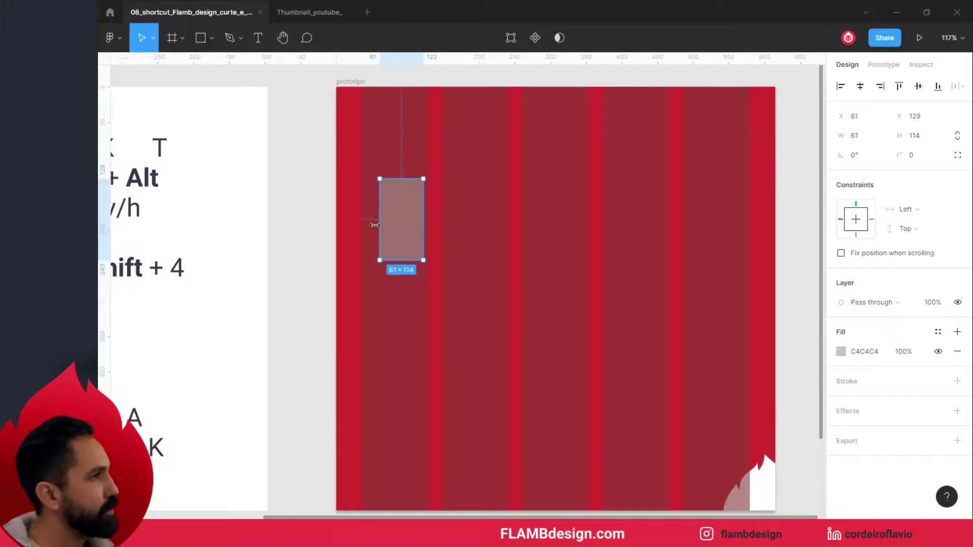
{"action": "left_click_drag", "start_coordinate": [375, 225], "coordinate": [360, 229]}
{"action": "left_click_drag", "start_coordinate": [426, 224], "coordinate": [487, 251]}
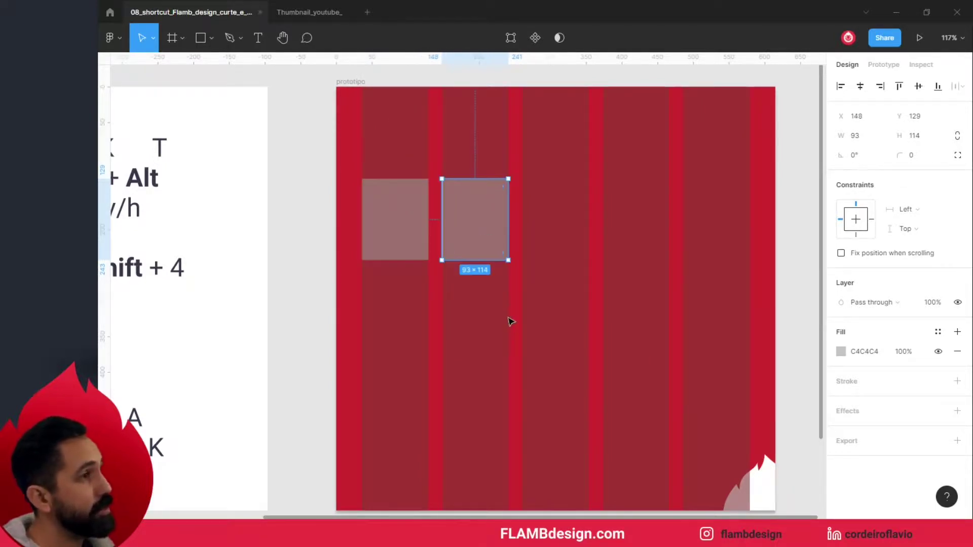
{"action": "left_click", "coordinate": [336, 257]}
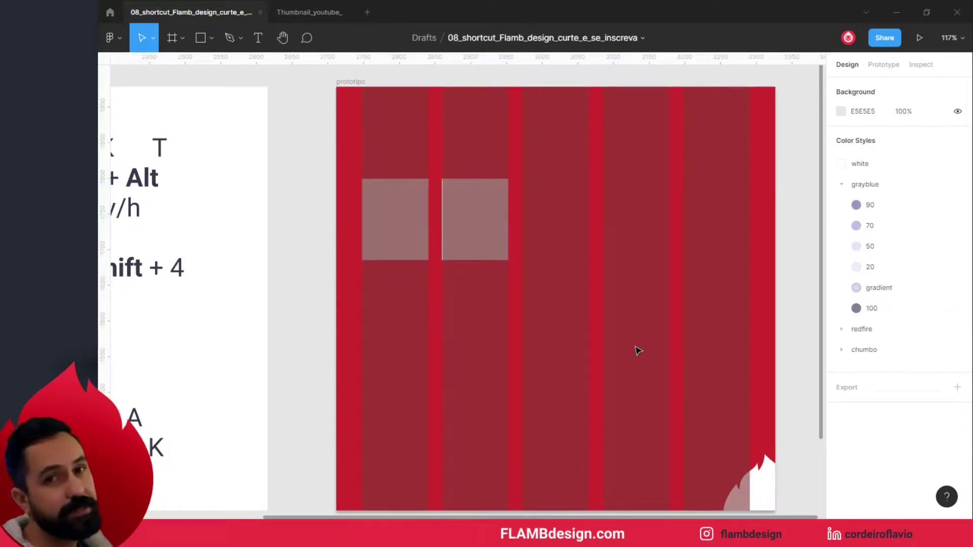
Step: Hide the prototipo frame's column layout grid
{"action": "scroll", "coordinate": [639, 324], "scroll_direction": "down", "scroll_amount": 1}
{"action": "scroll", "coordinate": [639, 324], "scroll_direction": "up", "scroll_amount": 2}
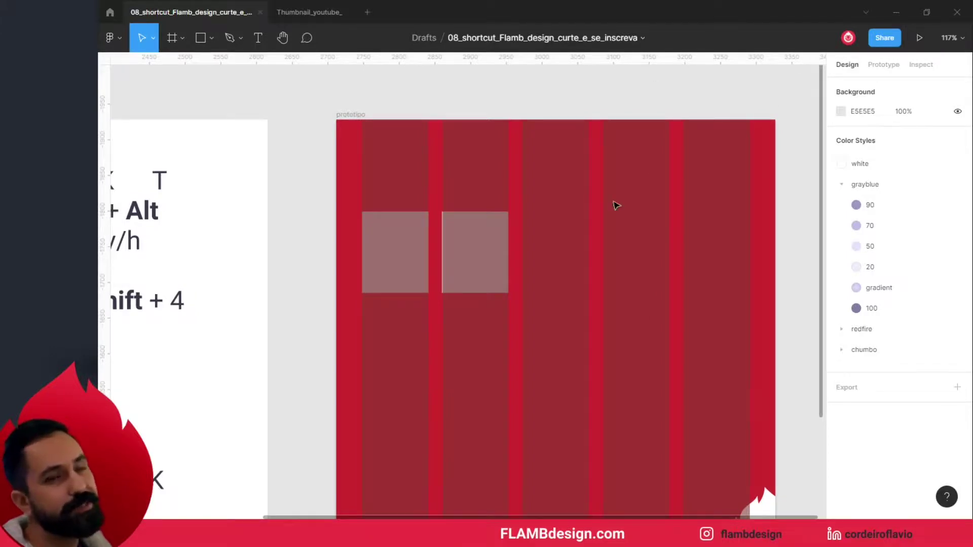
{"action": "scroll", "coordinate": [512, 330], "scroll_direction": "down", "scroll_amount": 1}
{"action": "scroll", "coordinate": [512, 330], "scroll_direction": "down", "scroll_amount": 1}
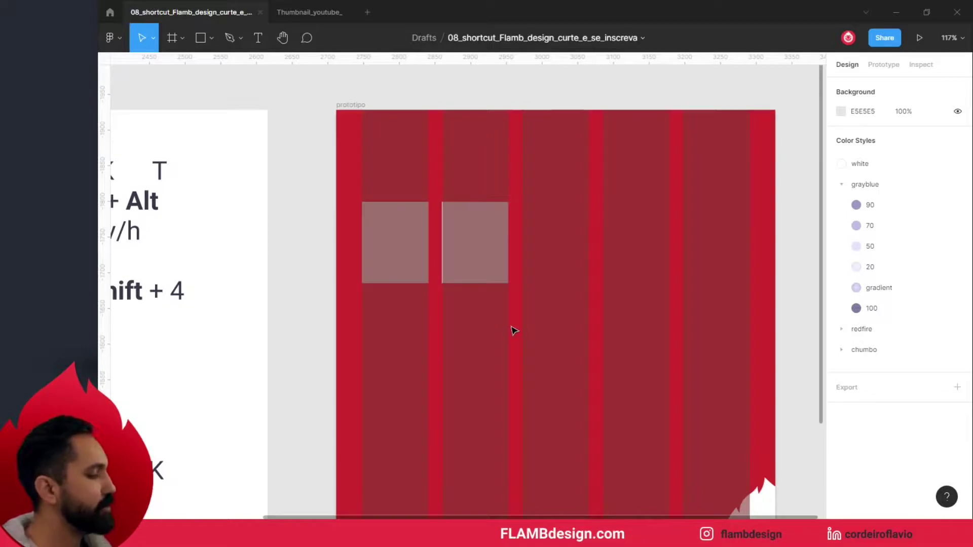
{"action": "key", "text": "ctrl+shift+4"}
{"action": "key", "text": "ctrl+shift+4"}
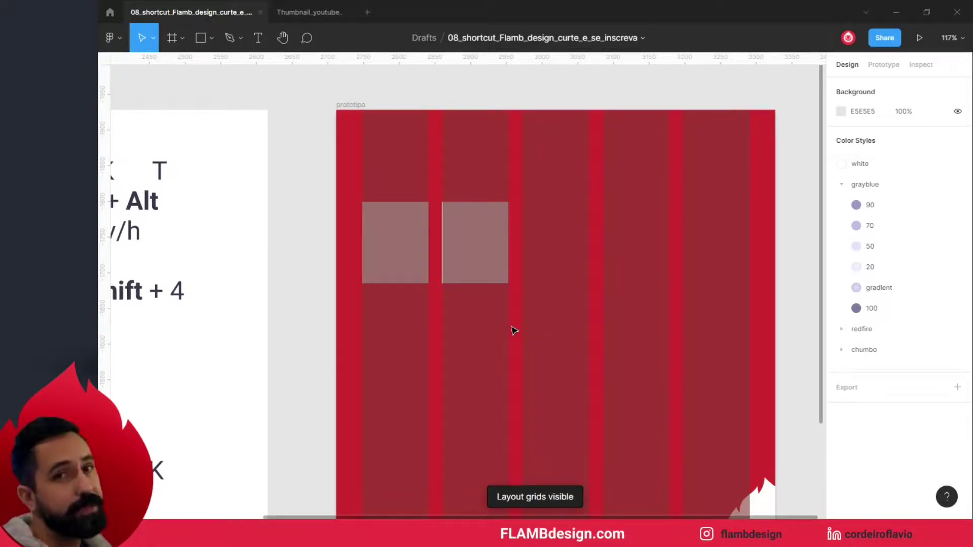
{"action": "key", "text": "ctrl+shift+4"}
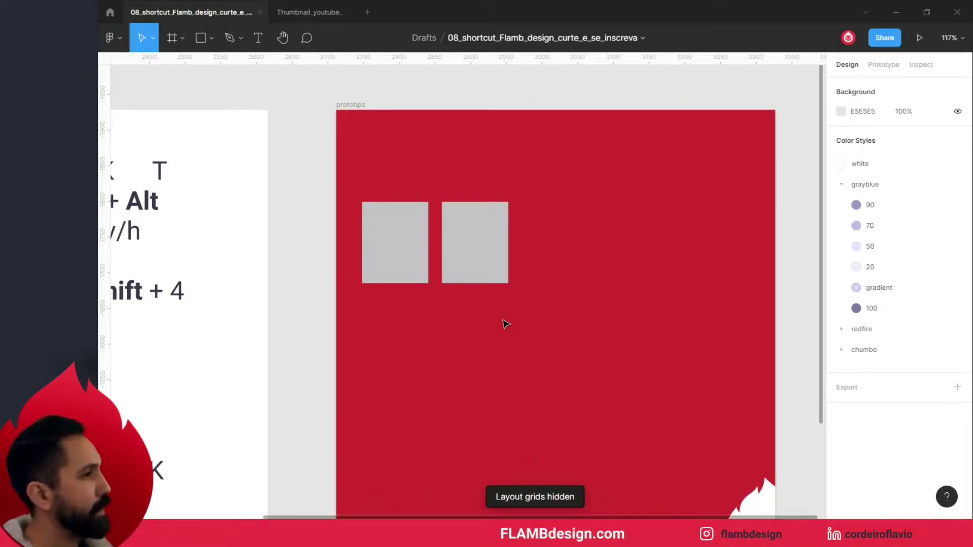
Step: Delete both grey rectangles from the prototipo frame
{"action": "left_click_drag", "start_coordinate": [462, 323], "coordinate": [600, 285]}
{"action": "left_click", "coordinate": [551, 260]}
{"action": "key", "text": "Delete"}
{"action": "left_click", "coordinate": [611, 253]}
{"action": "key", "text": "Delete"}
Step: Draw a new frame in the empty canvas right of prototipo
{"action": "key", "text": "shift+n"}
{"action": "left_click_drag", "start_coordinate": [674, 280], "coordinate": [375, 280]}
{"action": "left_click_drag", "start_coordinate": [630, 235], "coordinate": [293, 290]}
{"action": "left_click_drag", "start_coordinate": [633, 272], "coordinate": [483, 267]}
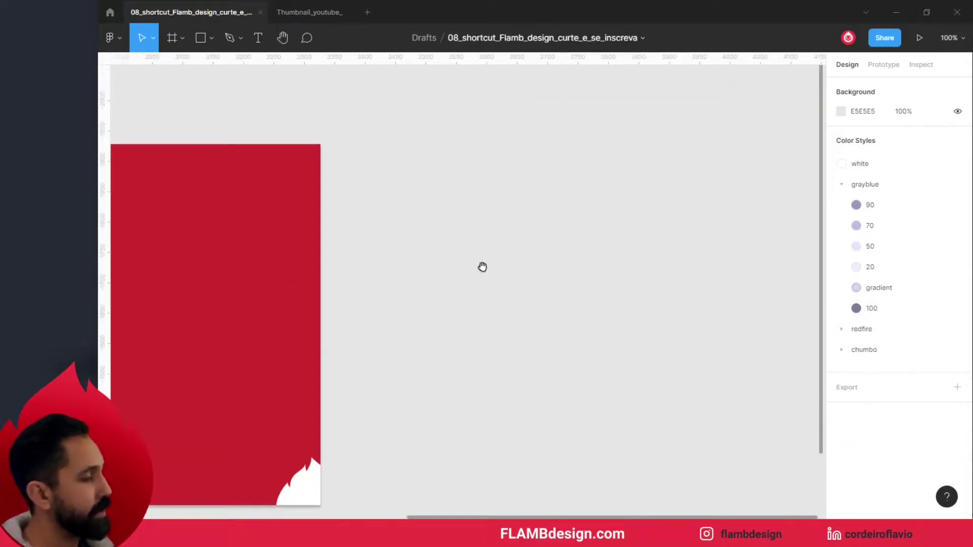
{"action": "key", "text": "shift+1"}
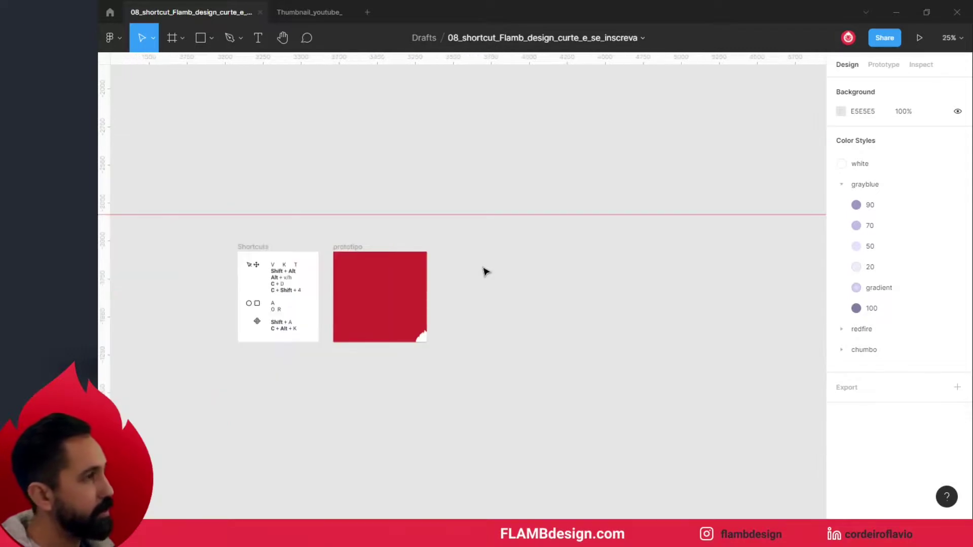
{"action": "key", "text": "a"}
{"action": "mouse_move", "coordinate": [486, 241]}
{"action": "left_mouse_down"}
{"action": "mouse_move", "coordinate": [575, 353]}
{"action": "mouse_move", "coordinate": [645, 398]}
{"action": "mouse_move", "coordinate": [642, 424]}
{"action": "mouse_move", "coordinate": [616, 420]}
{"action": "left_mouse_up"}
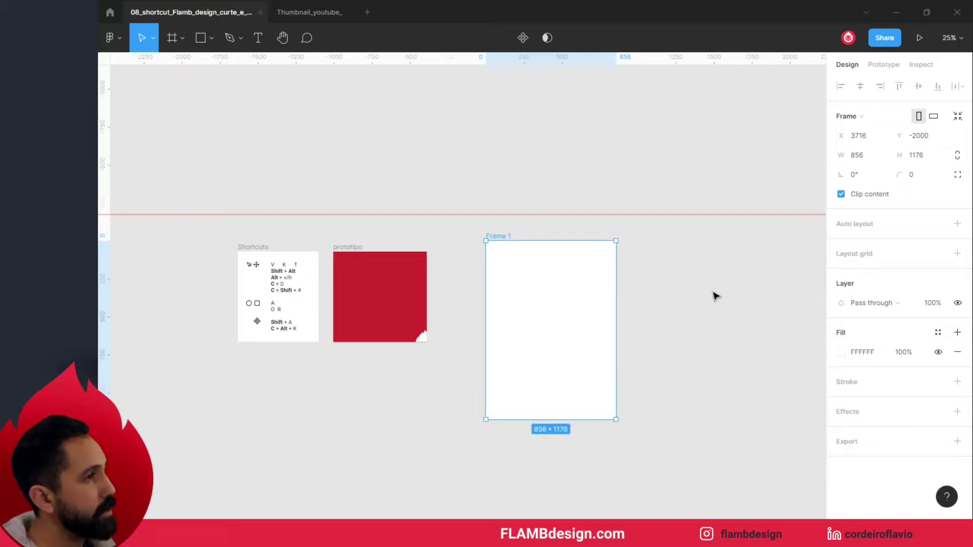
Step: Resize Frame 1 to Desktop, then to the iPhone 11 Pro / X preset (375×812)
{"action": "left_click", "coordinate": [861, 117]}
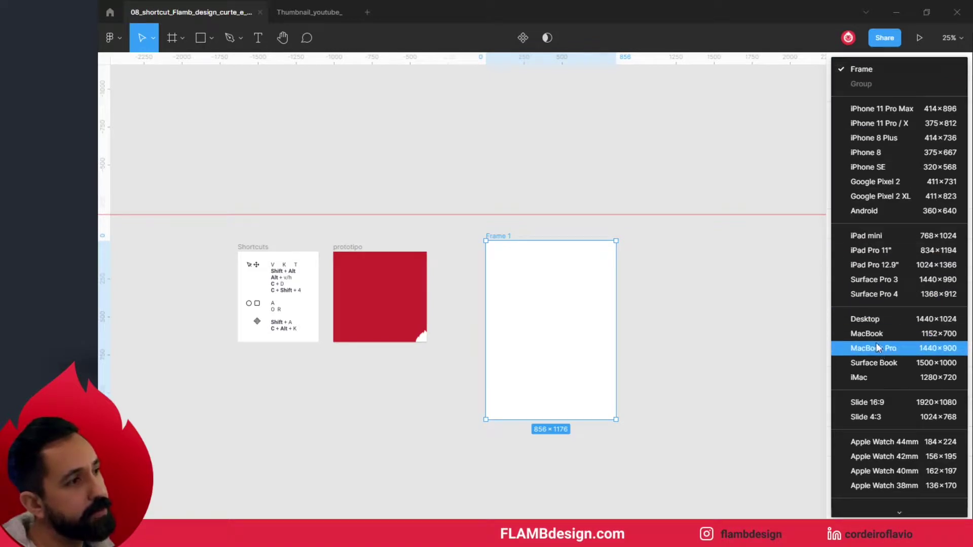
{"action": "left_click", "coordinate": [873, 320]}
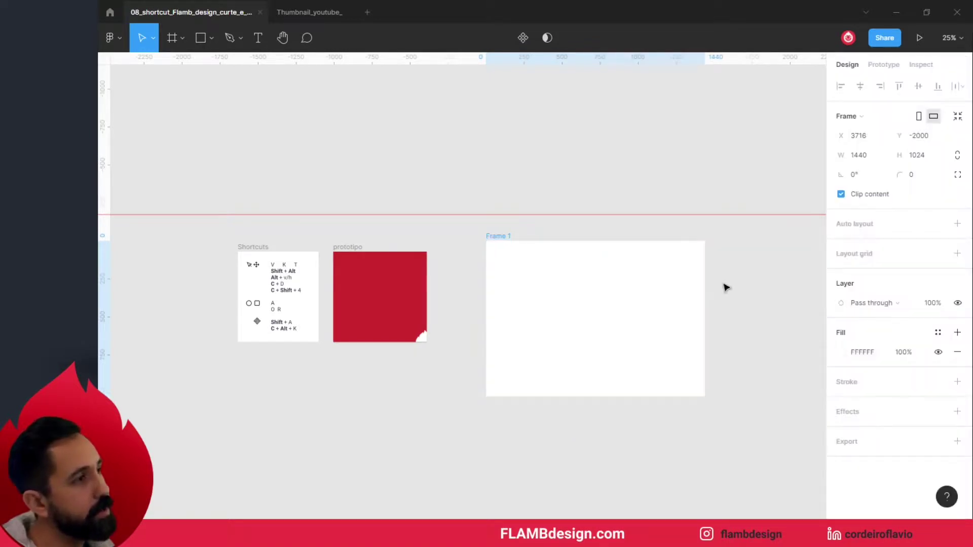
{"action": "left_click", "coordinate": [842, 116]}
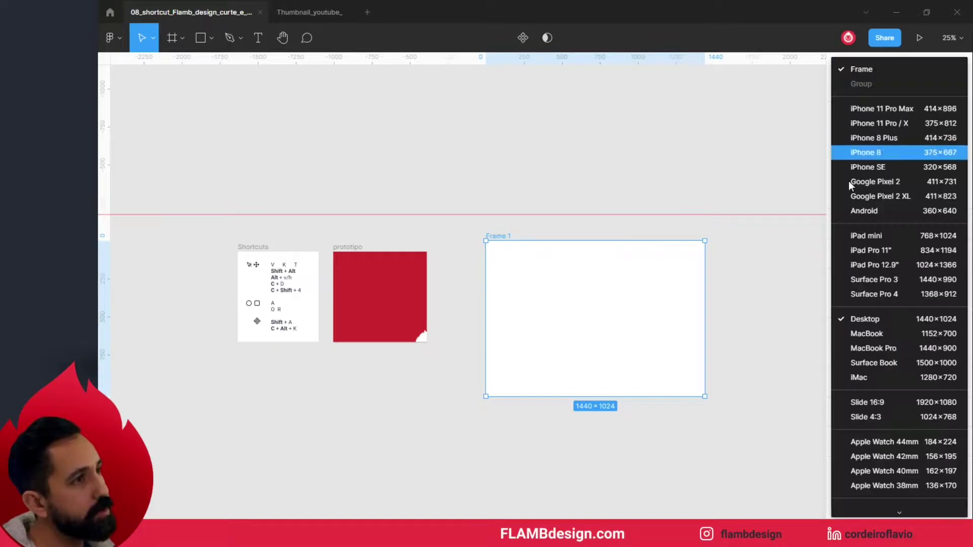
{"action": "left_click", "coordinate": [888, 124]}
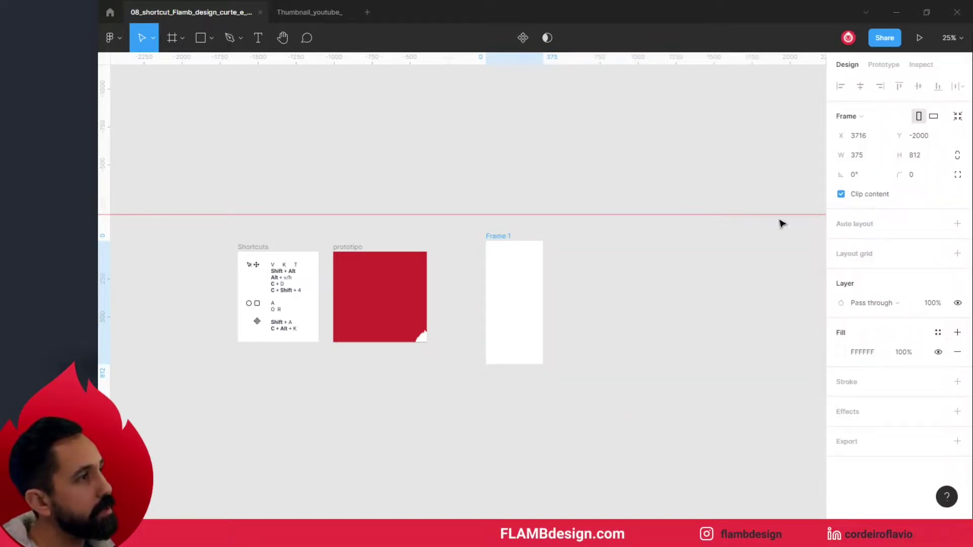
{"action": "left_click", "coordinate": [647, 306]}
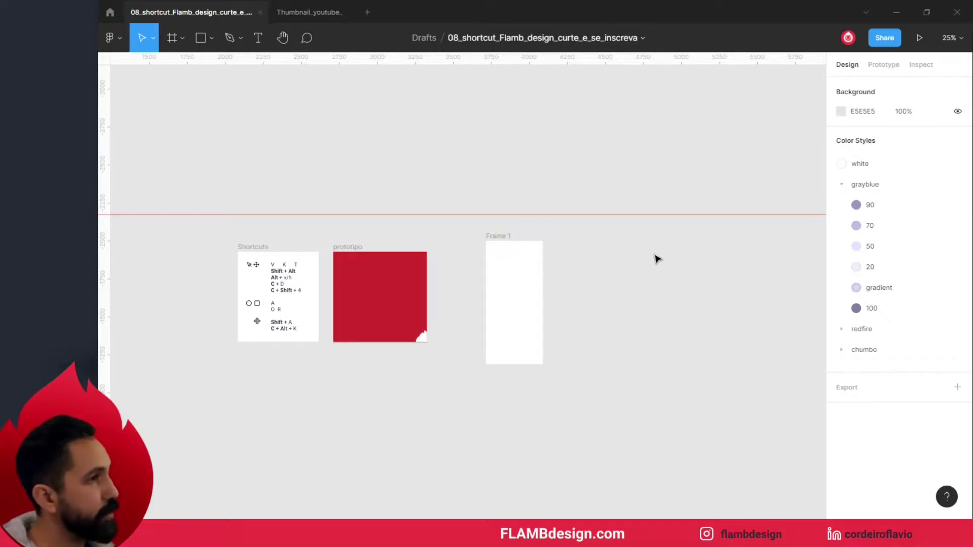
{"action": "key", "text": "f"}
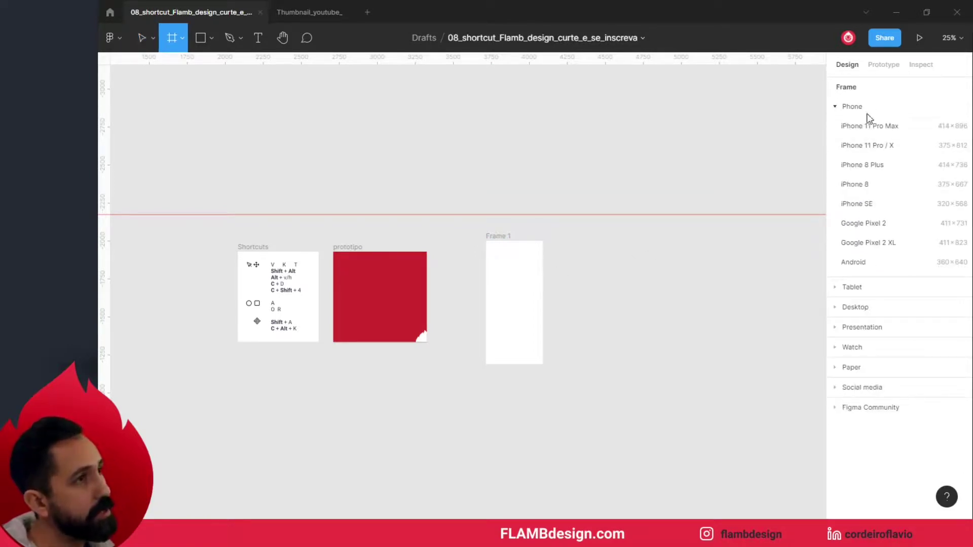
Step: Add an iPhone 8 preset frame and move it right and down
{"action": "key", "text": "v"}
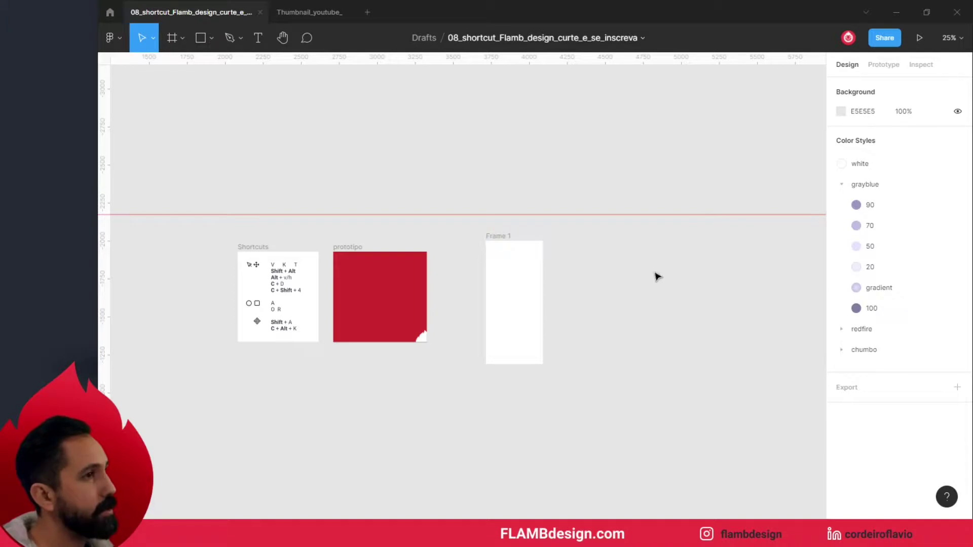
{"action": "key", "text": "f"}
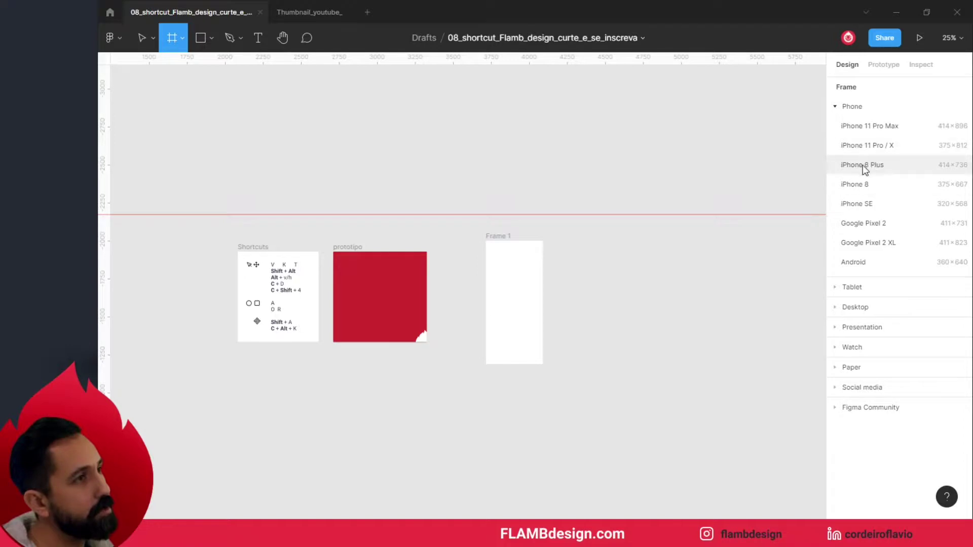
{"action": "left_click", "coordinate": [864, 184]}
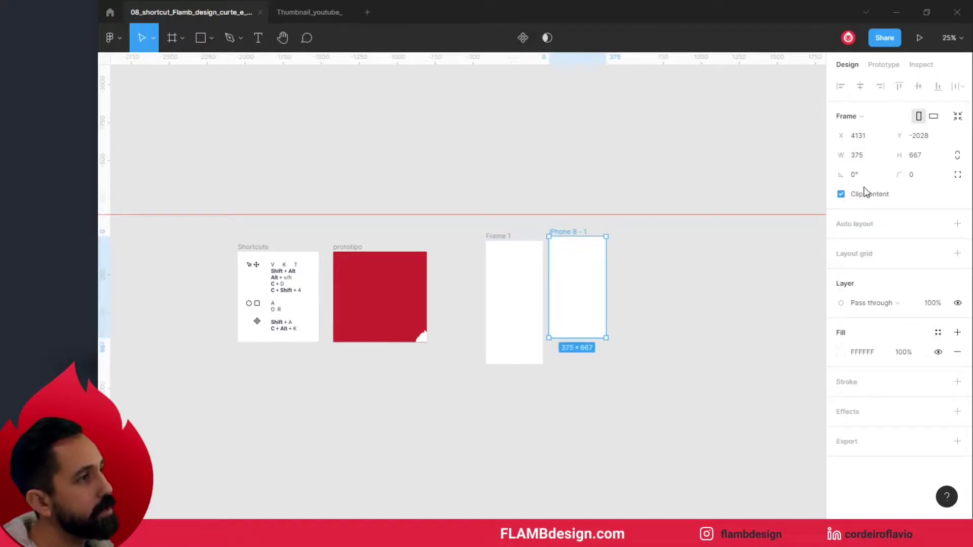
{"action": "left_click_drag", "start_coordinate": [584, 236], "coordinate": [618, 260]}
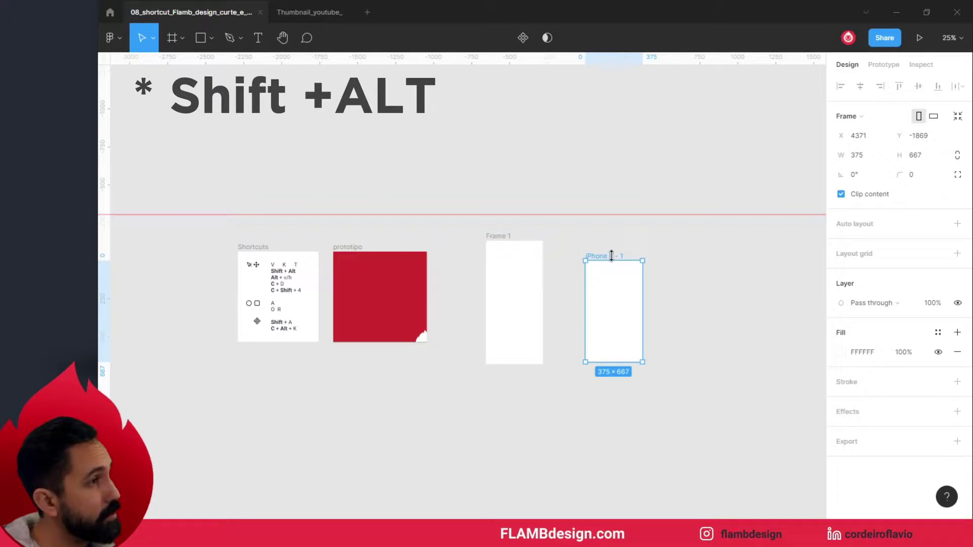
Step: Duplicate the iPhone 8 frame rightwards into a row of five frames
{"action": "left_click", "coordinate": [727, 269]}
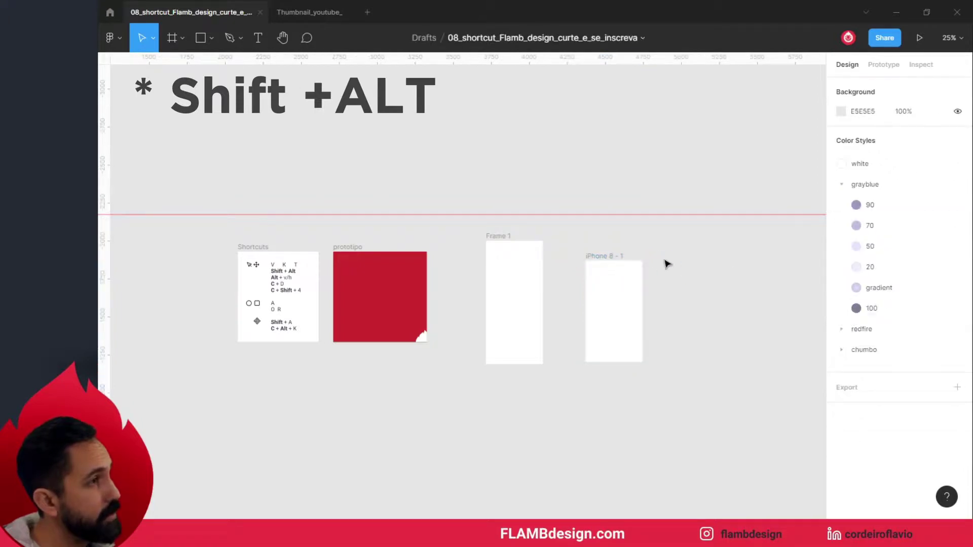
{"action": "left_click", "coordinate": [603, 257]}
{"action": "left_click_drag", "start_coordinate": [605, 259], "coordinate": [682, 260]}
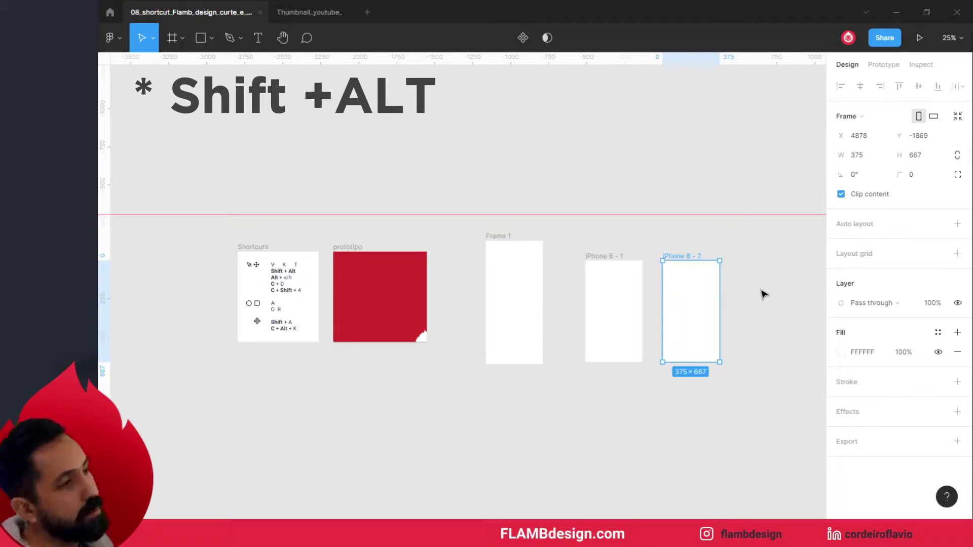
{"action": "key", "text": "ctrl+d"}
{"action": "key", "text": "ctrl+d"}
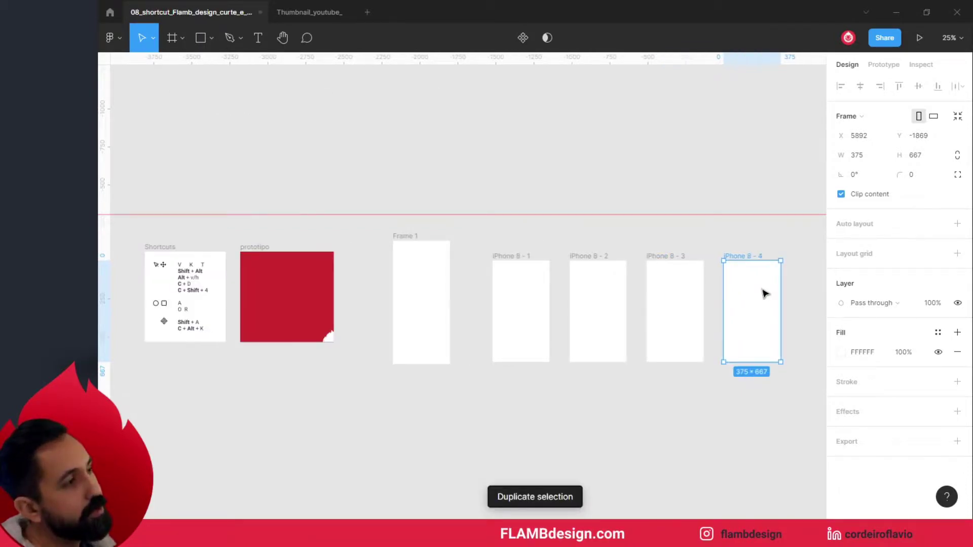
{"action": "key", "text": "ctrl+d"}
{"action": "left_click", "coordinate": [587, 407]}
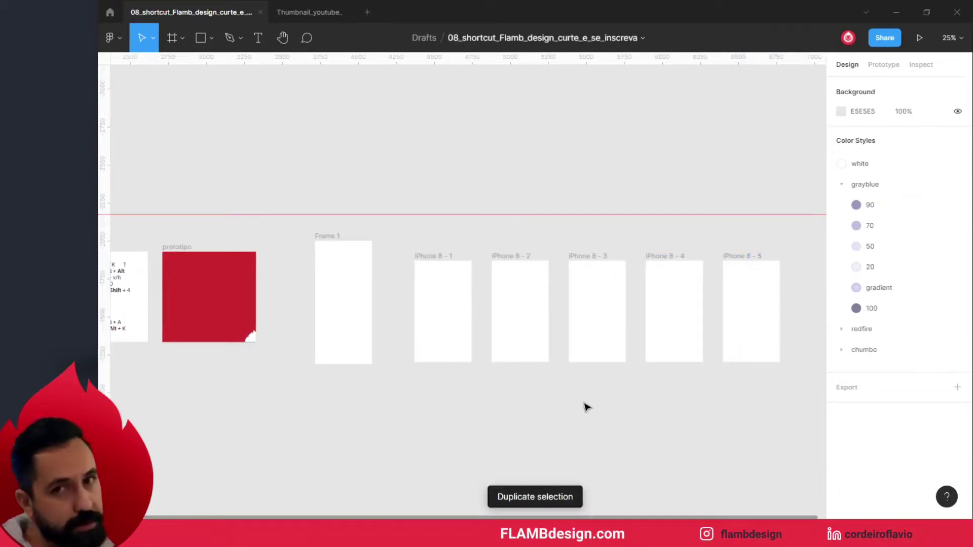
Step: Delete the five iPhone 8 frames and Frame 1
{"action": "left_click_drag", "start_coordinate": [413, 247], "coordinate": [749, 379]}
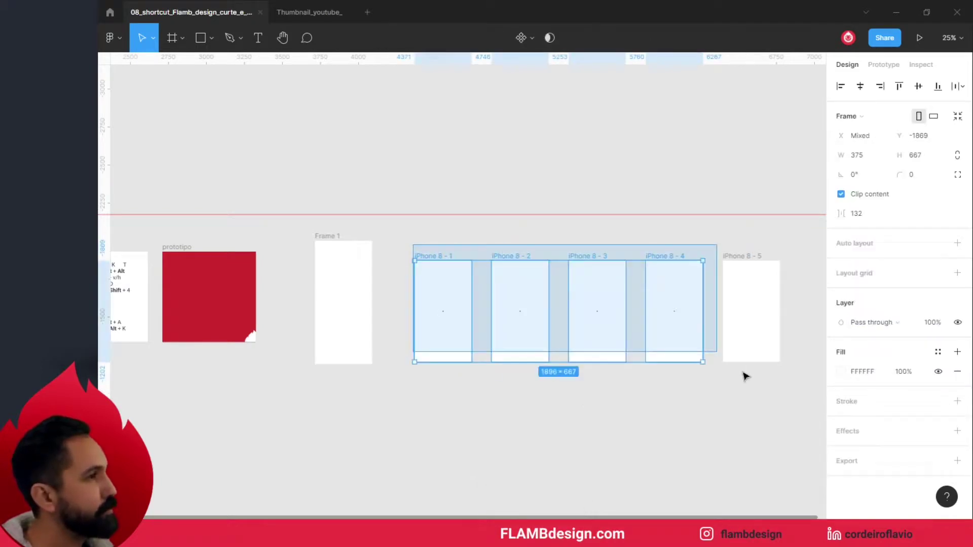
{"action": "key", "text": "Delete"}
{"action": "left_click", "coordinate": [338, 236]}
{"action": "key", "text": "Delete"}
{"action": "left_click_drag", "start_coordinate": [504, 320], "coordinate": [534, 319]}
{"action": "scroll", "coordinate": [533, 319], "scroll_direction": "left", "scroll_amount": 5}
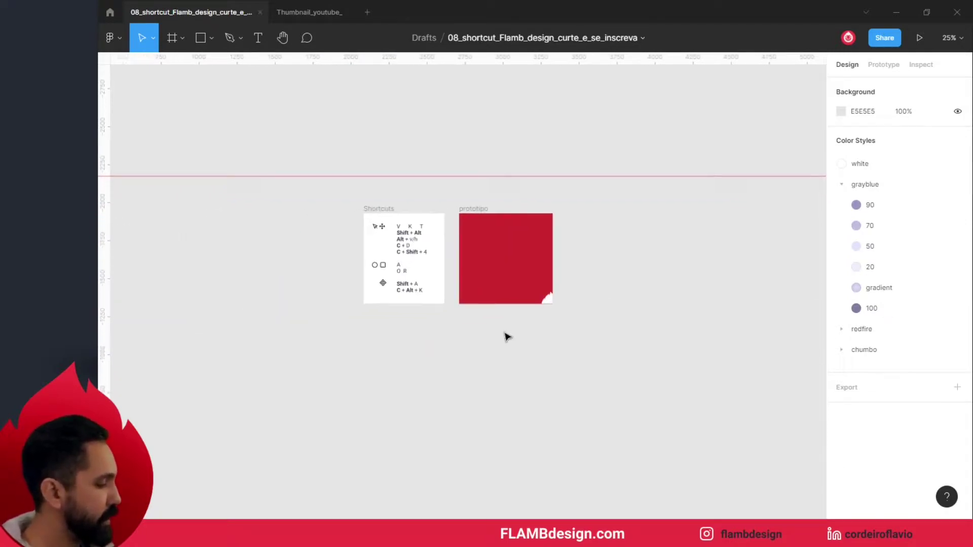
{"action": "left_click", "coordinate": [403, 261]}
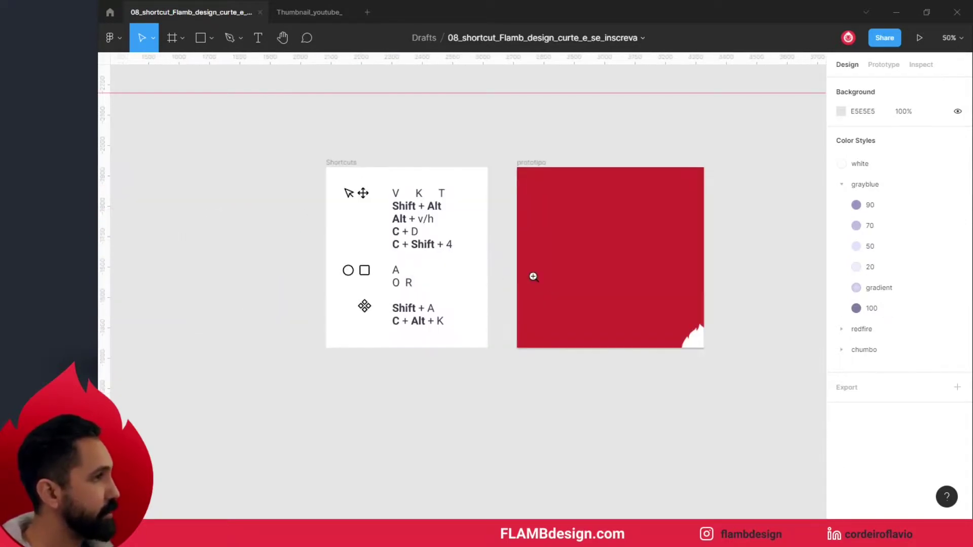
{"action": "left_click", "coordinate": [533, 276]}
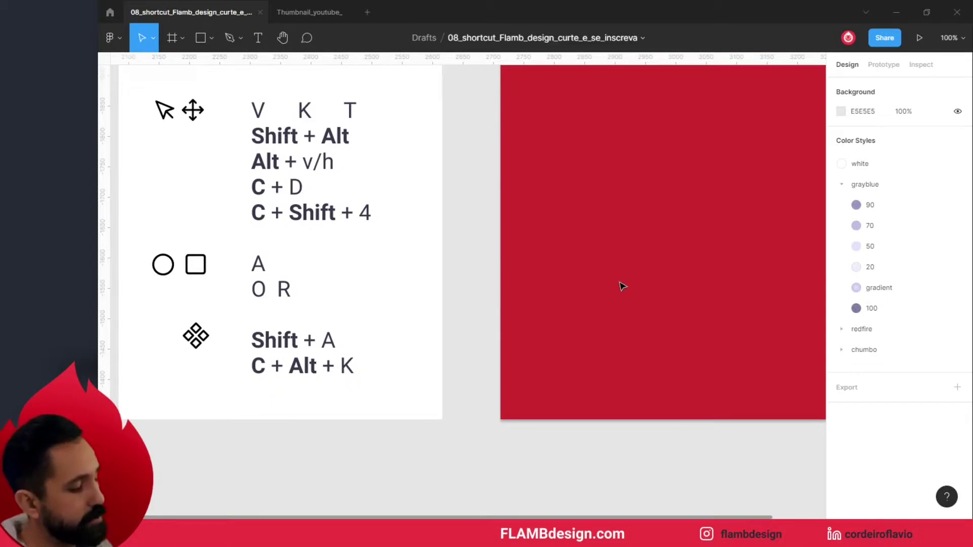
{"action": "key", "text": "o"}
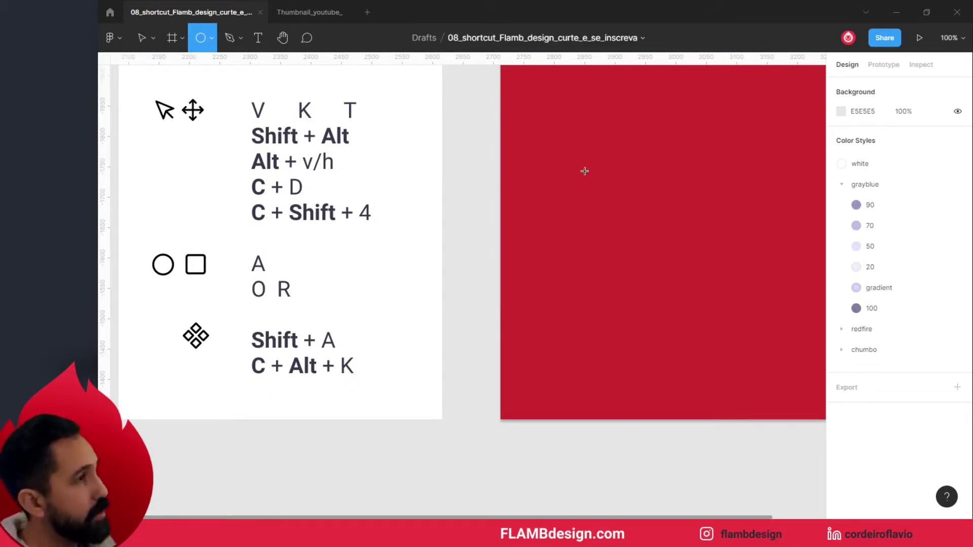
{"action": "left_click_drag", "start_coordinate": [584, 169], "coordinate": [668, 254]}
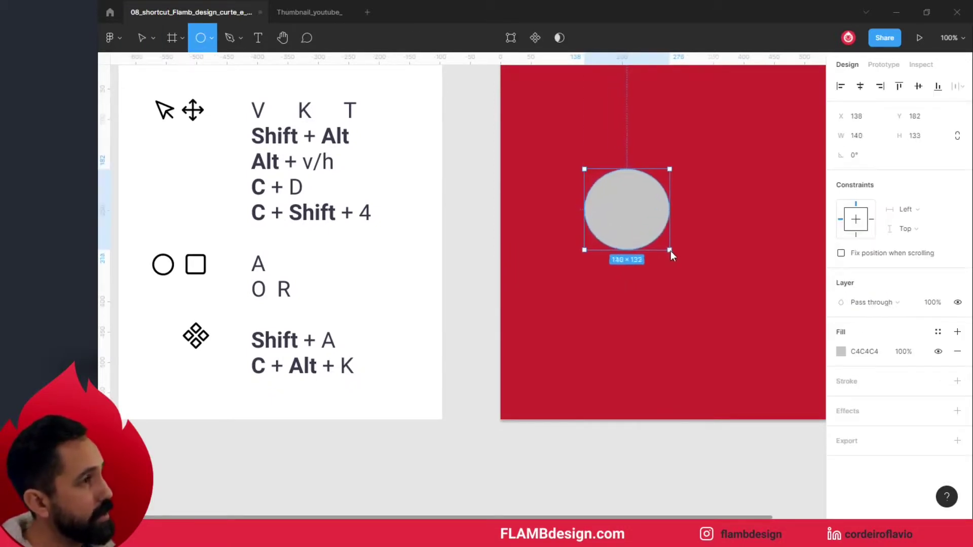
{"action": "left_click_drag", "start_coordinate": [668, 254], "coordinate": [672, 256]}
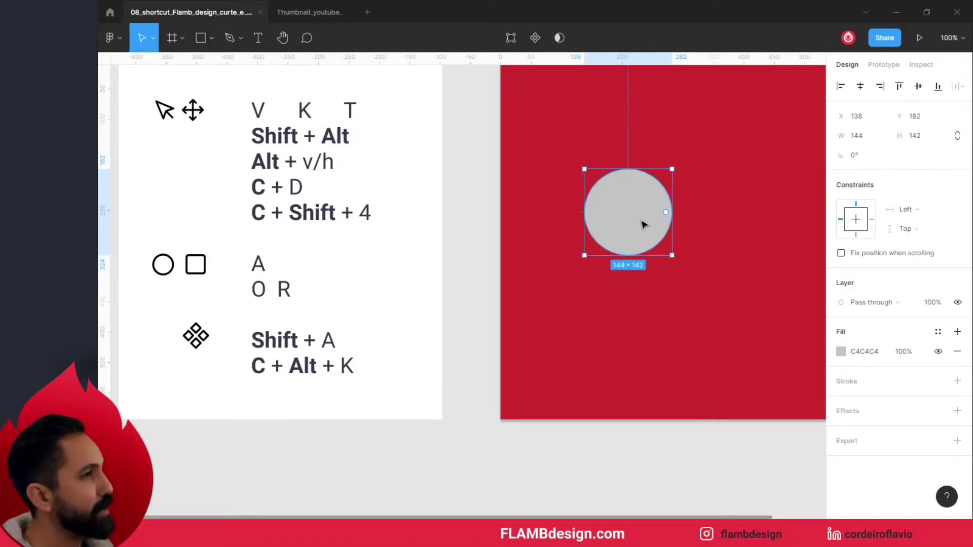
{"action": "mouse_move", "coordinate": [671, 255]}
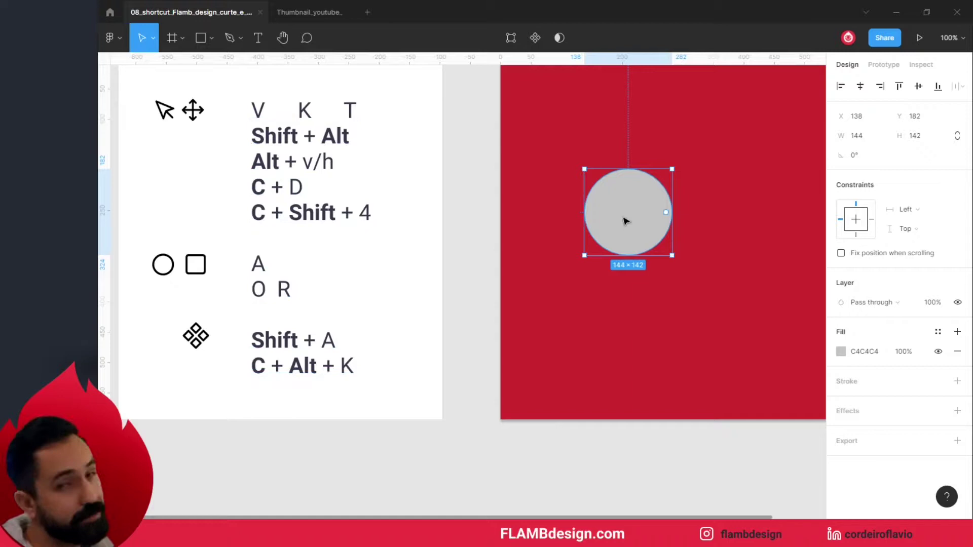
{"action": "mouse_move", "coordinate": [671, 254]}
{"action": "left_mouse_down"}
{"action": "mouse_move", "coordinate": [673, 281]}
{"action": "mouse_move", "coordinate": [691, 277]}
{"action": "left_mouse_up"}
{"action": "key", "text": "ctrl+z"}
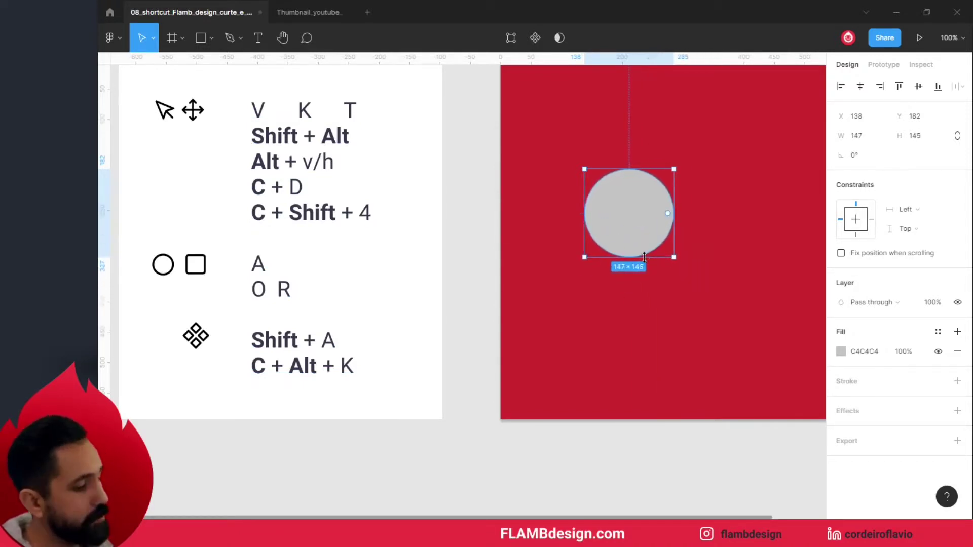
{"action": "key", "text": "ctrl+z"}
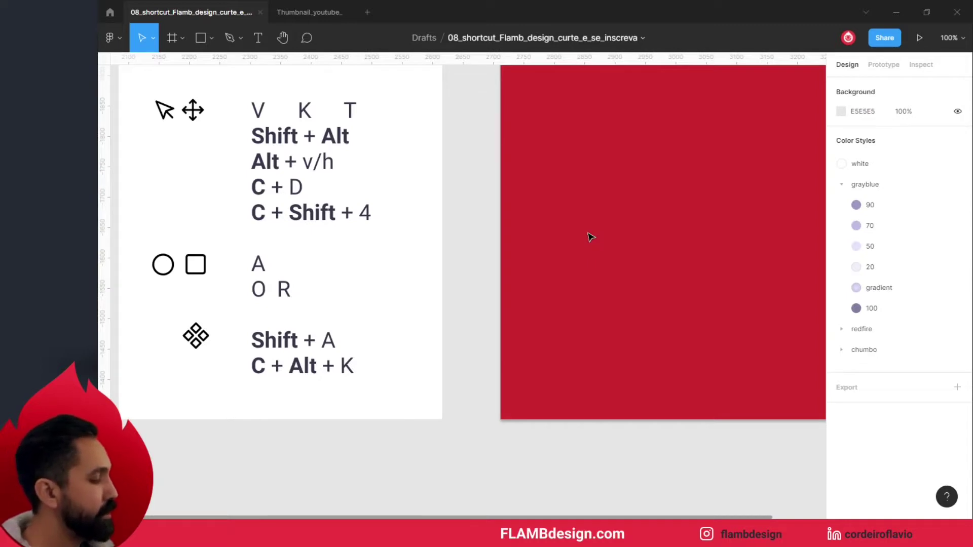
{"action": "key", "text": "r"}
{"action": "mouse_move", "coordinate": [573, 180]}
{"action": "left_mouse_down"}
{"action": "mouse_move", "coordinate": [608, 216]}
{"action": "mouse_move", "coordinate": [665, 347]}
{"action": "left_mouse_up"}
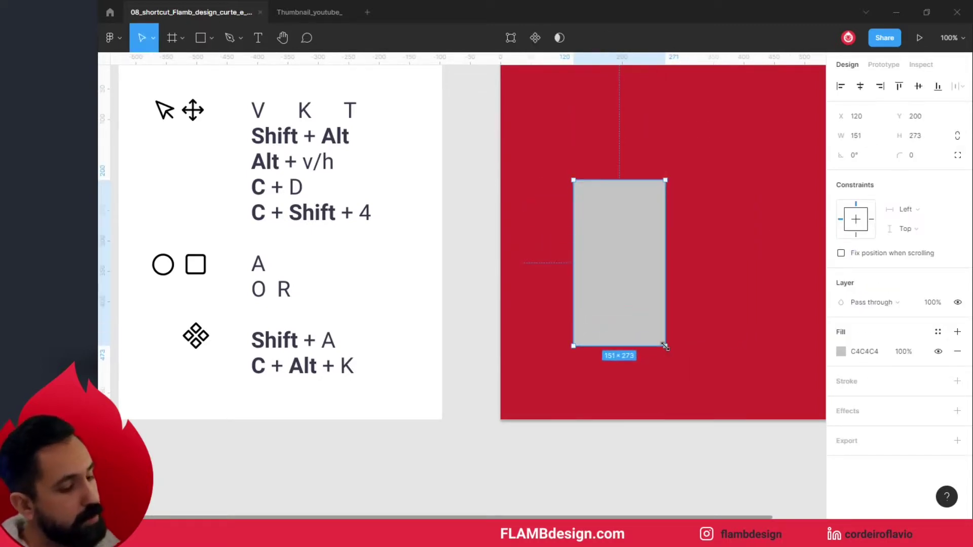
{"action": "key", "text": "ctrl+z"}
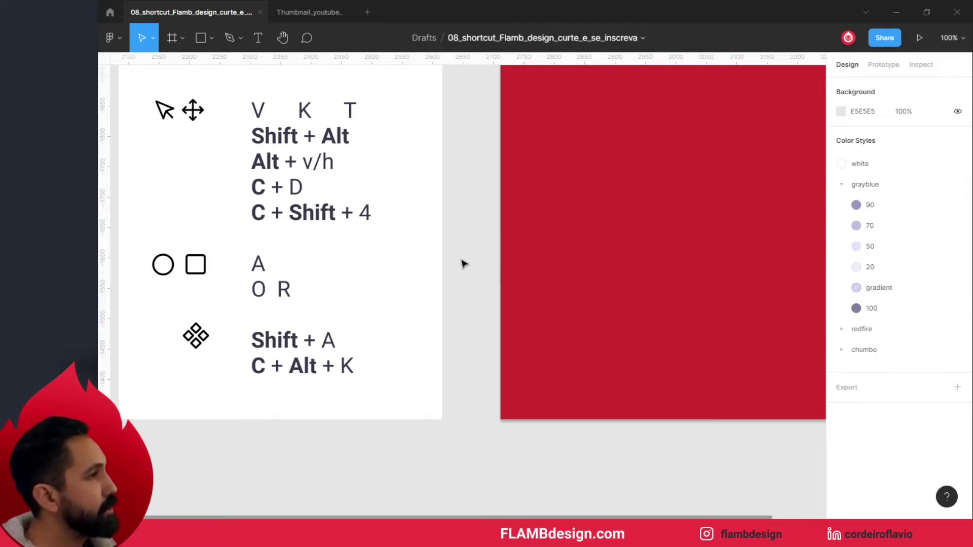
{"action": "mouse_move", "coordinate": [472, 248]}
{"action": "left_mouse_down"}
{"action": "mouse_move", "coordinate": [424, 275]}
{"action": "mouse_move", "coordinate": [424, 260]}
{"action": "left_mouse_up"}
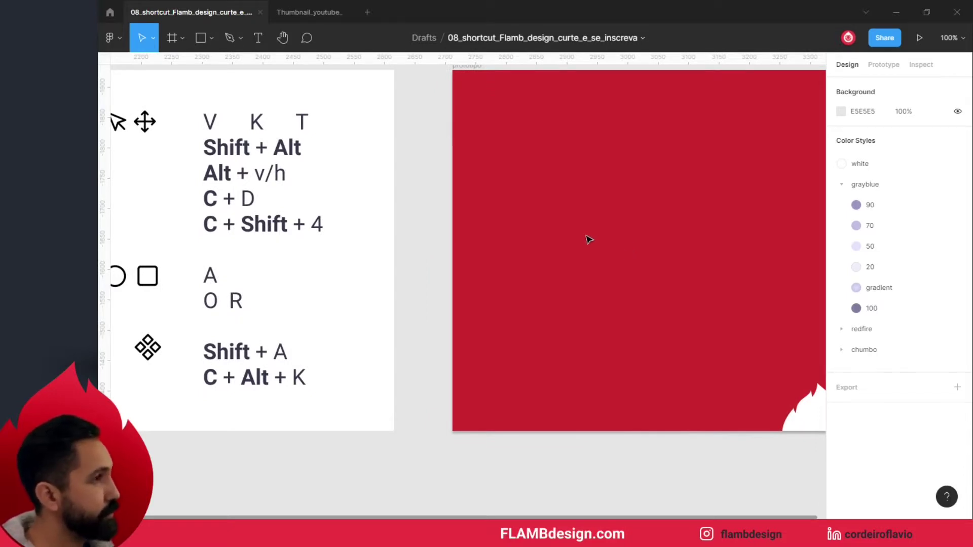
Step: Draw a grey rectangle on the prototipo frame and duplicate it to its right
{"action": "key", "text": "f"}
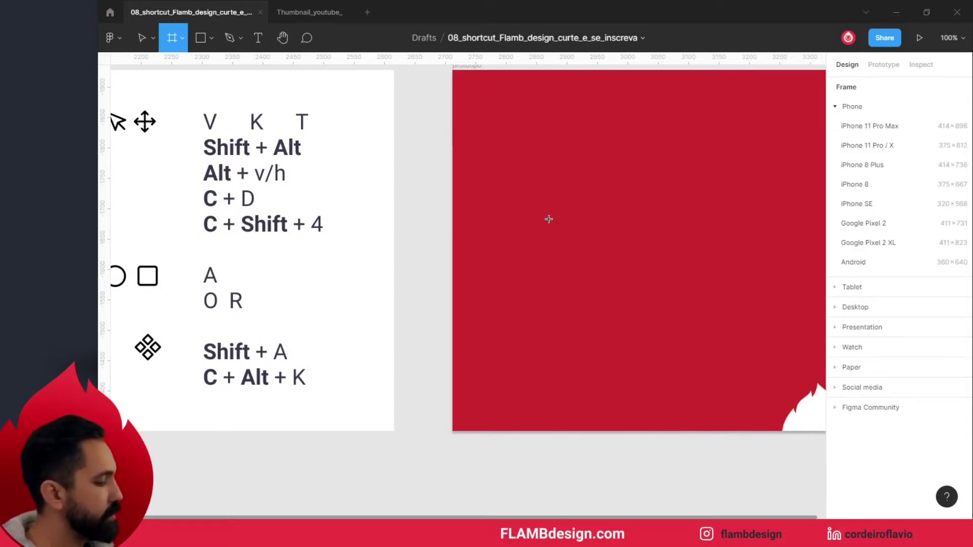
{"action": "key", "text": "r"}
{"action": "left_click_drag", "start_coordinate": [525, 189], "coordinate": [612, 242]}
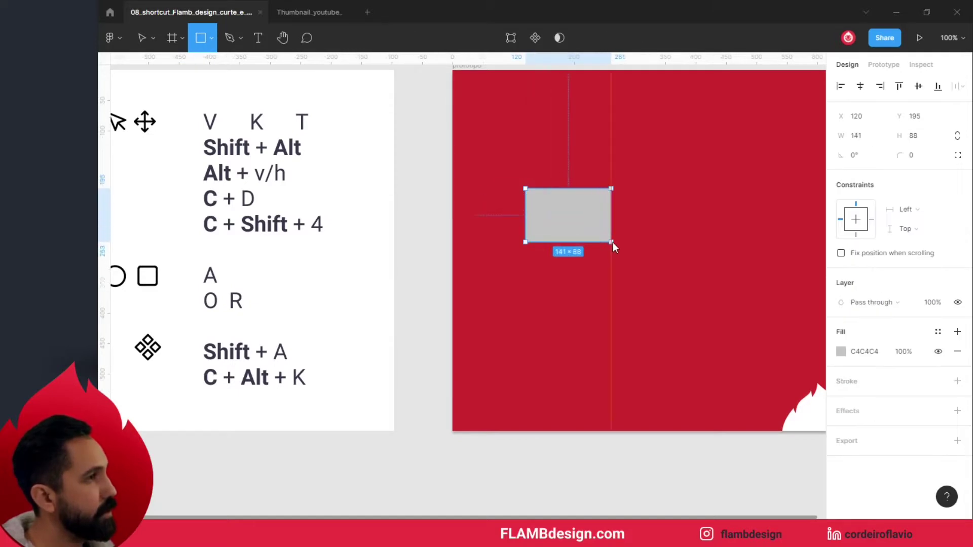
{"action": "mouse_move", "coordinate": [574, 221]}
{"action": "left_mouse_down"}
{"action": "mouse_move", "coordinate": [688, 224]}
{"action": "mouse_move", "coordinate": [676, 259]}
{"action": "left_mouse_up"}
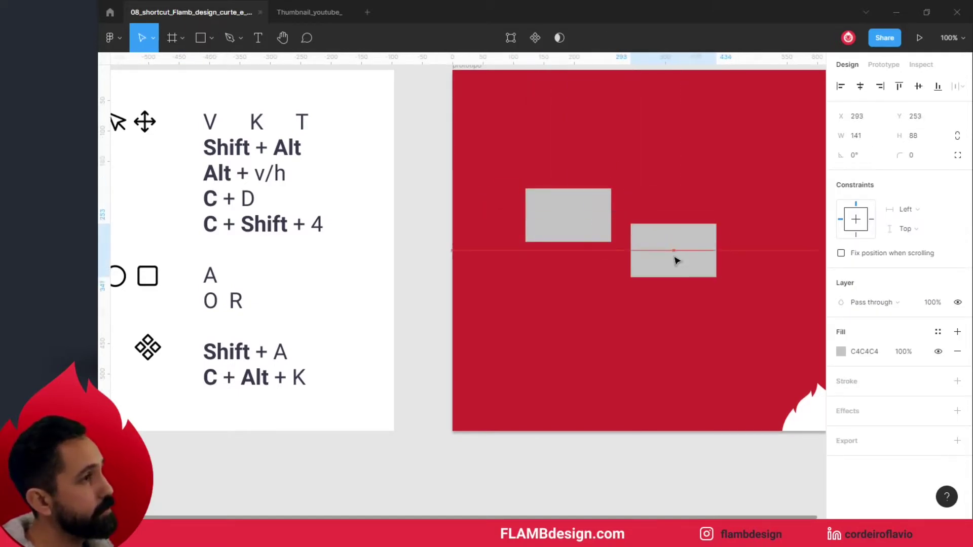
Step: Wrap both rectangles in a horizontal auto layout and turn it into a component
{"action": "left_click", "coordinate": [561, 224], "text": "shift"}
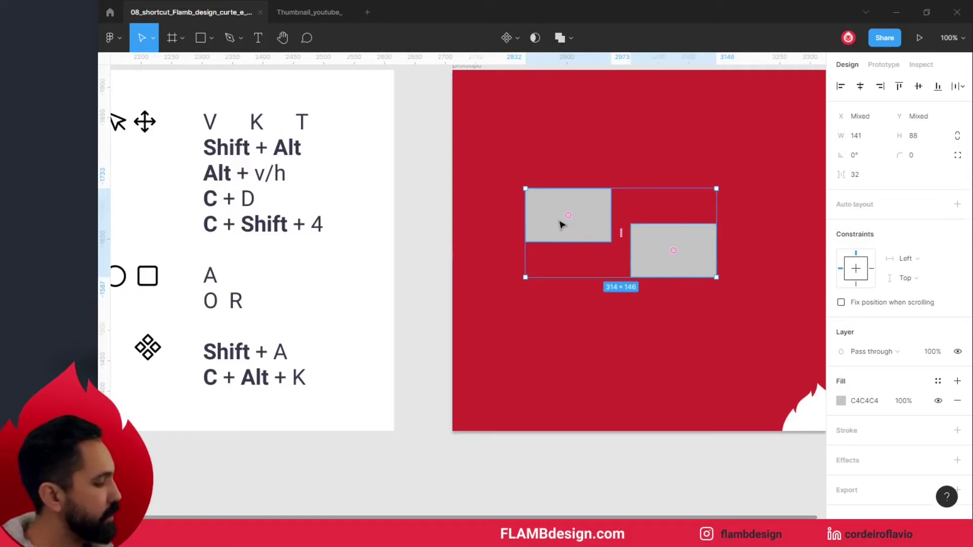
{"action": "key", "text": "shift+a"}
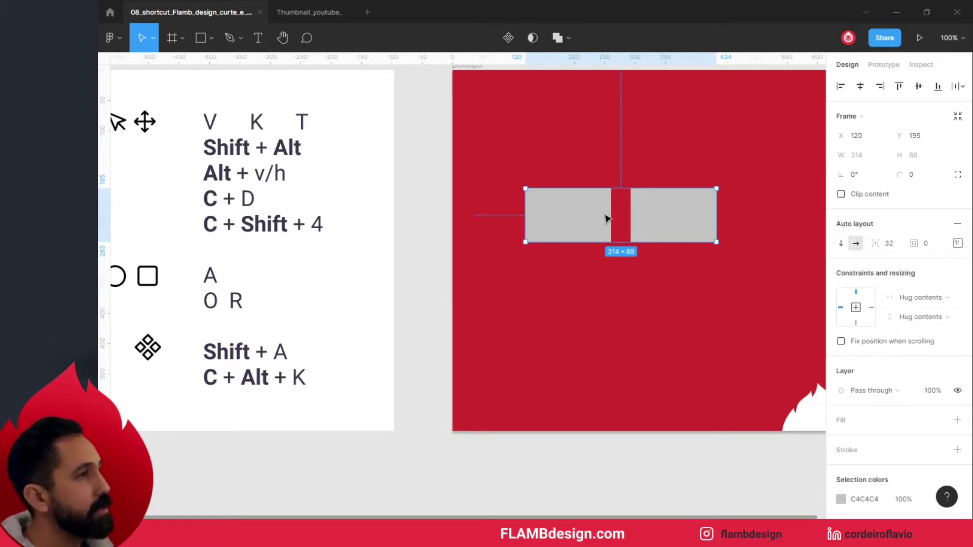
{"action": "left_click", "coordinate": [615, 333]}
{"action": "left_click", "coordinate": [585, 211]}
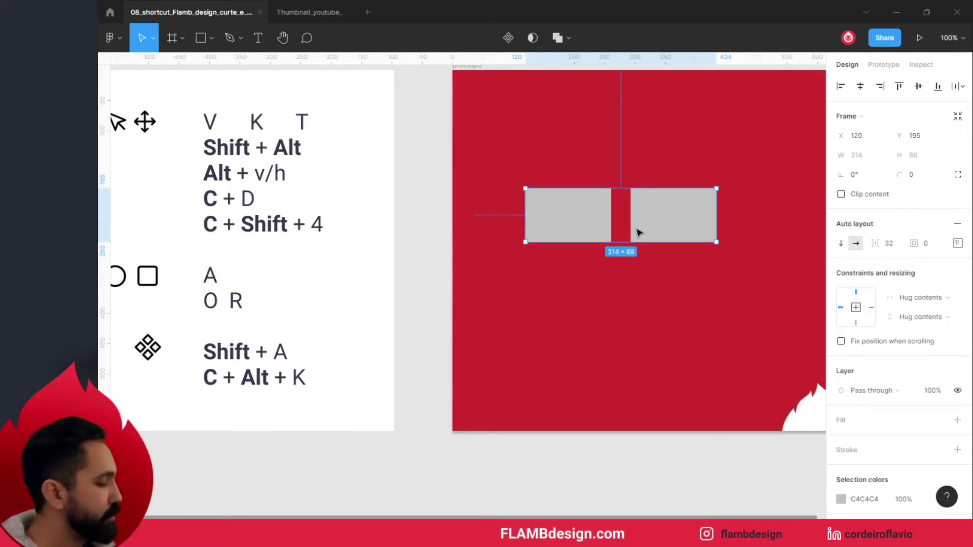
{"action": "key", "text": "alt"}
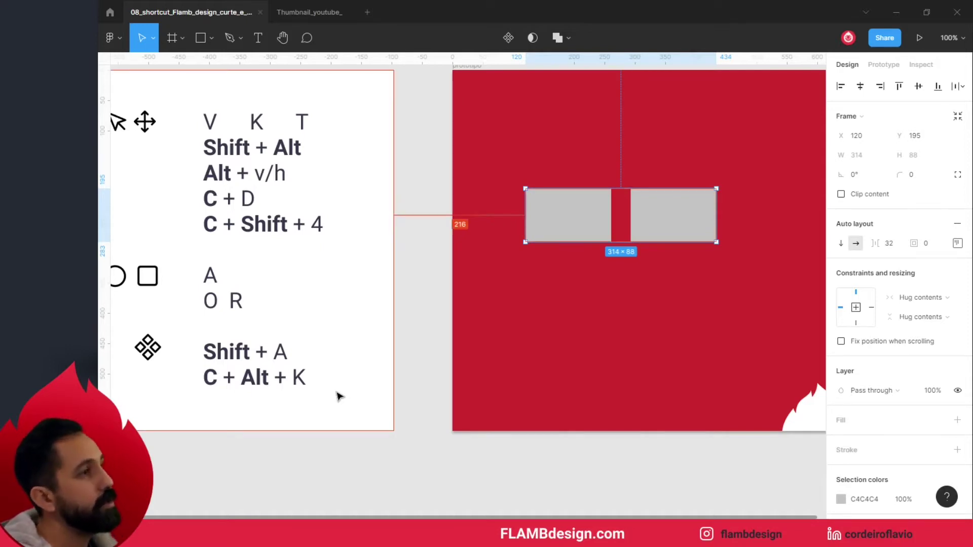
{"action": "key", "text": "ctrl+alt+k"}
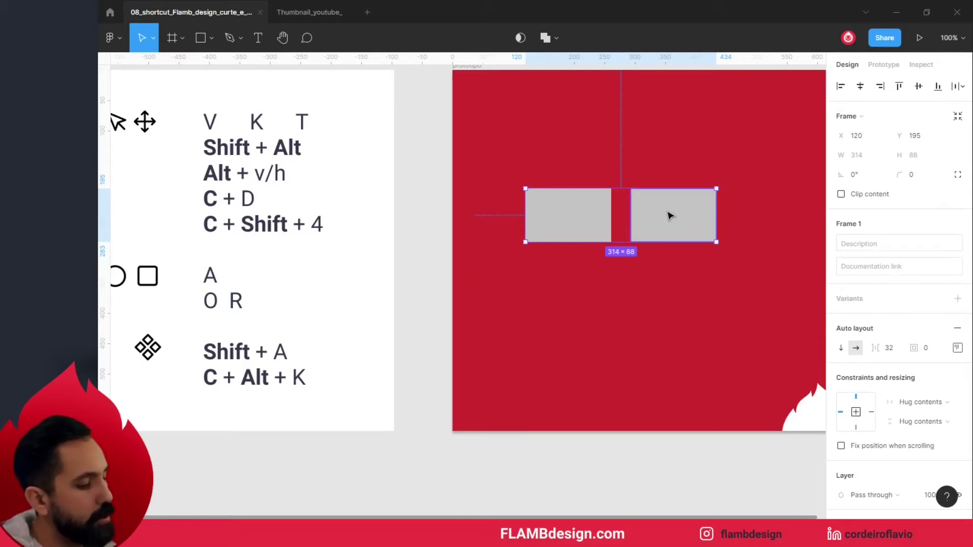
{"action": "key", "text": "alt+1"}
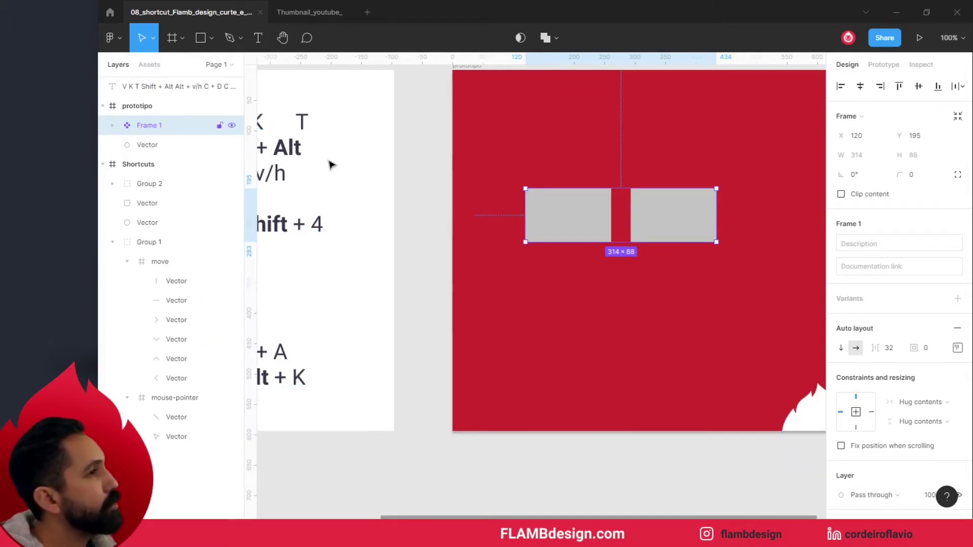
{"action": "left_click", "coordinate": [439, 234]}
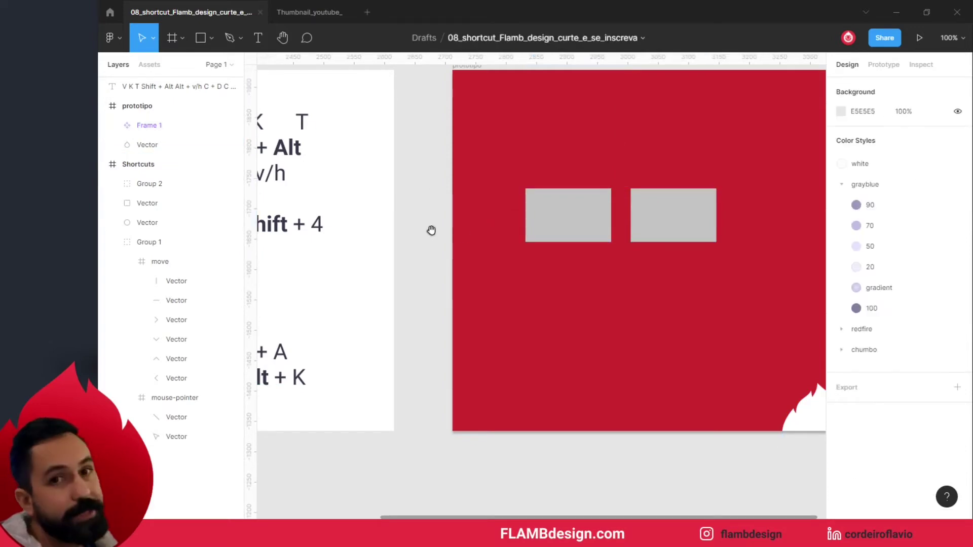